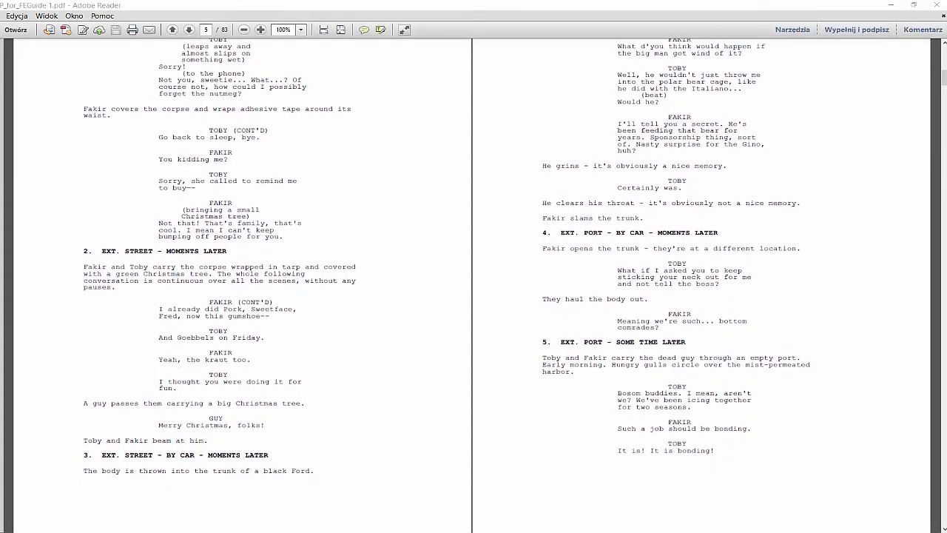
# Step: Switch Adobe Reader to a single-page, fit-width view of the screenplay
pyautogui.click(325, 29)
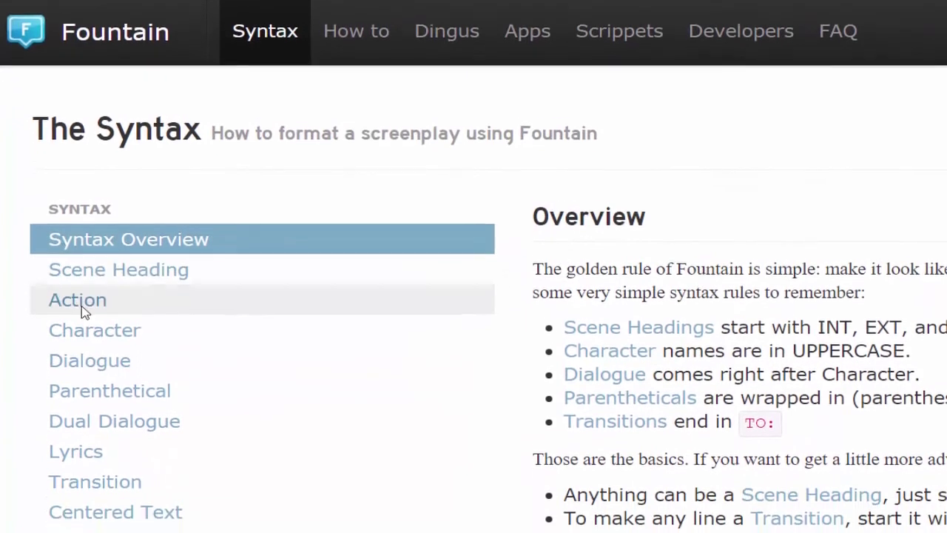
# Step: Go through the Action, Lyrics, Centered Text, Page Breaks and Line Breaks syntax rules
pyautogui.click(85, 312)
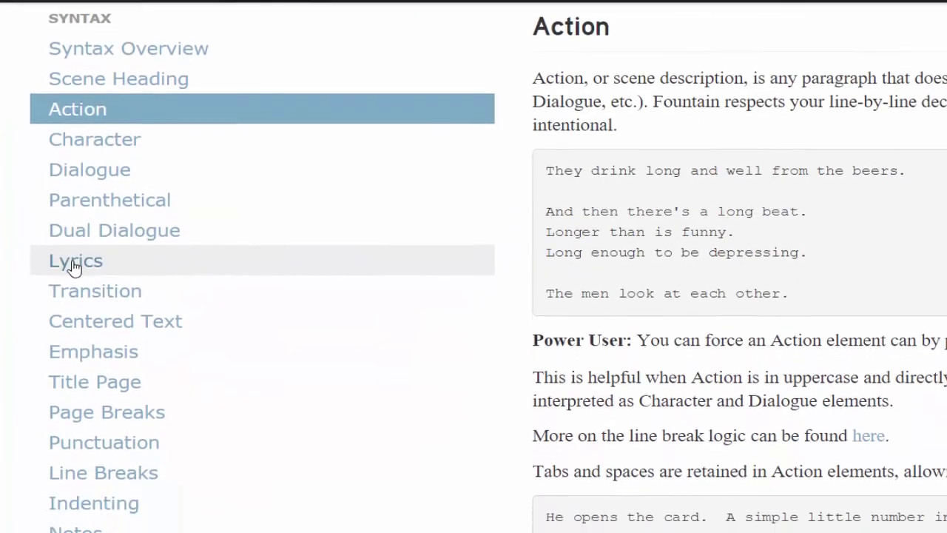
pyautogui.click(72, 256)
pyautogui.click(79, 222)
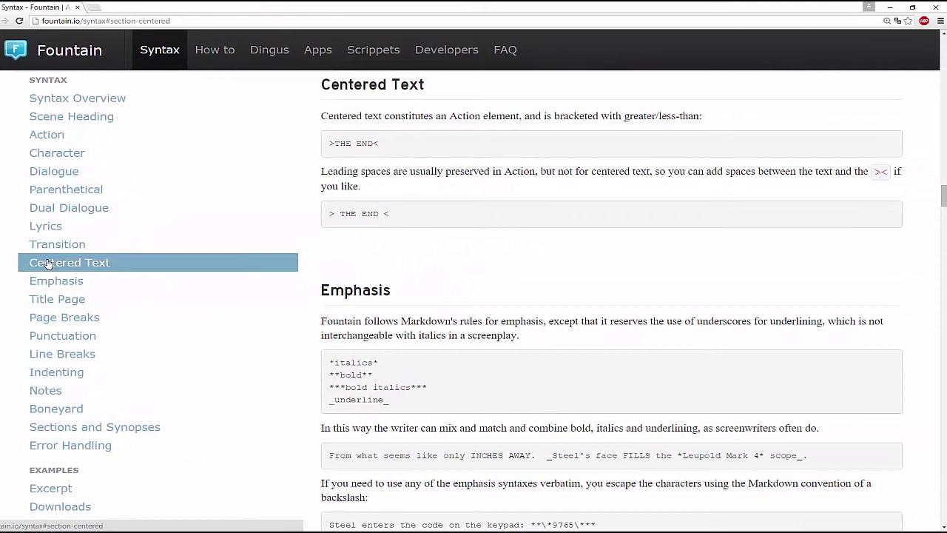
pyautogui.click(64, 317)
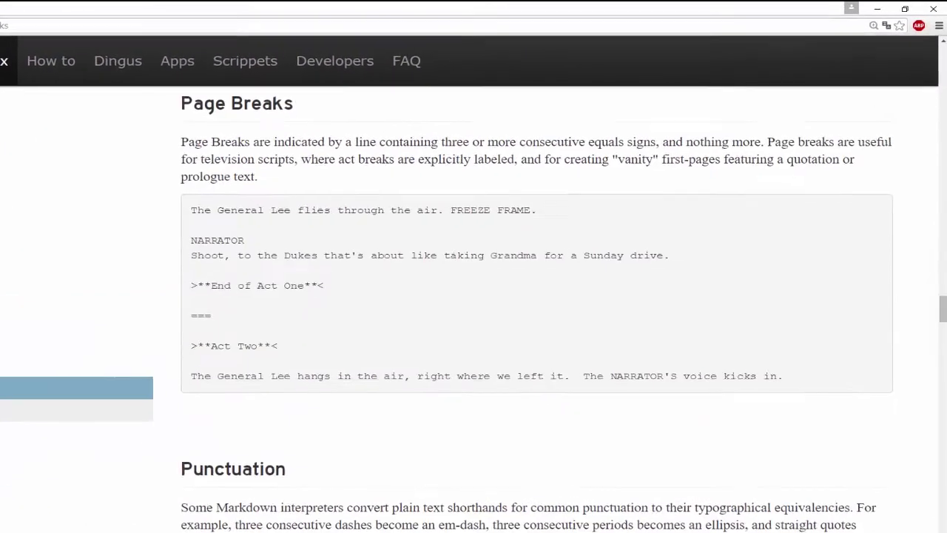
pyautogui.click(111, 468)
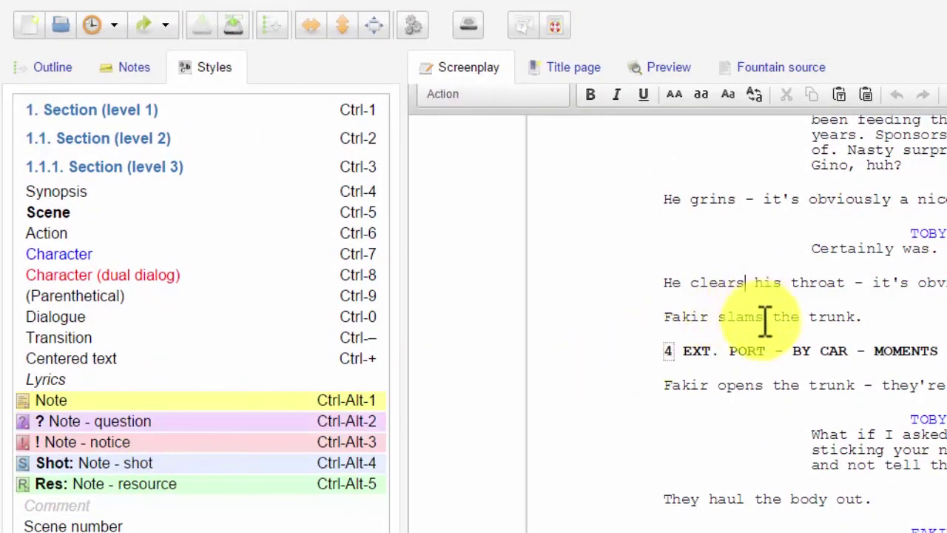
# Step: Restyle the 'Fakir opens the trunk' line as Dialogue, undo it, then select Toby's question
pyautogui.click(805, 353)
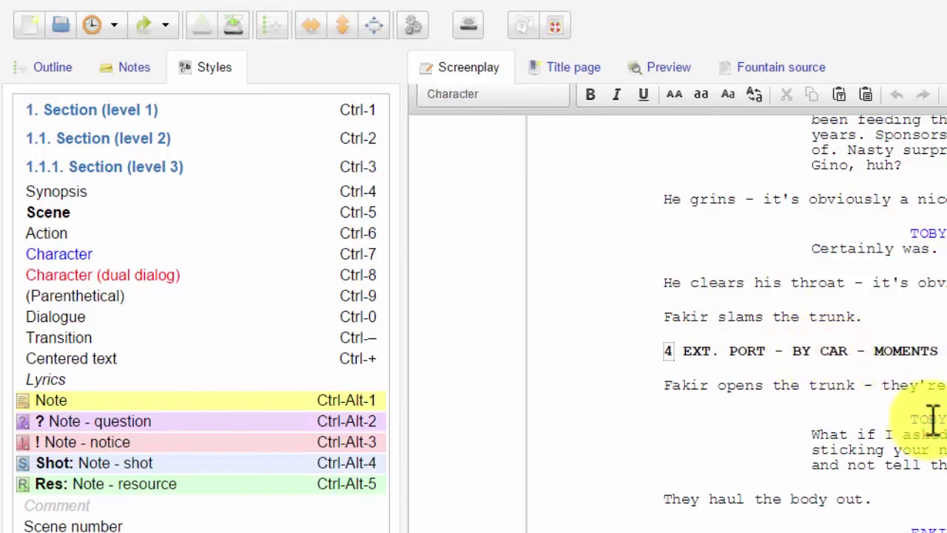
pyautogui.moveTo(336, 345); pyautogui.dragTo(825, 345)
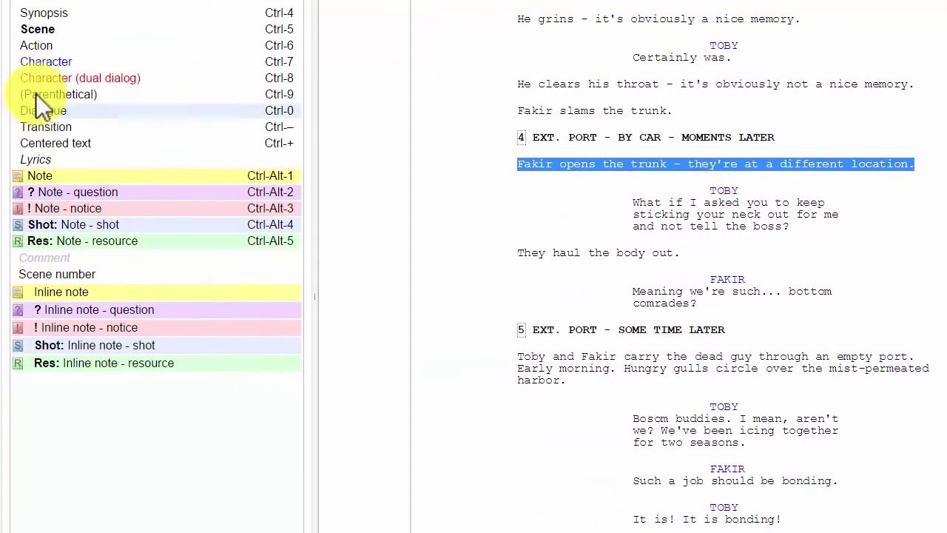
pyautogui.click(43, 110)
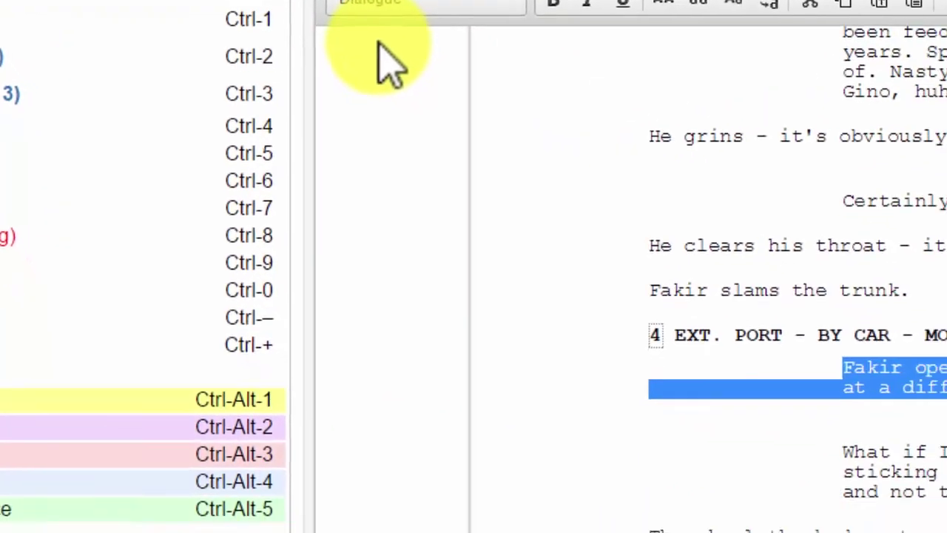
pyautogui.hotkey('ctrl', 'z')
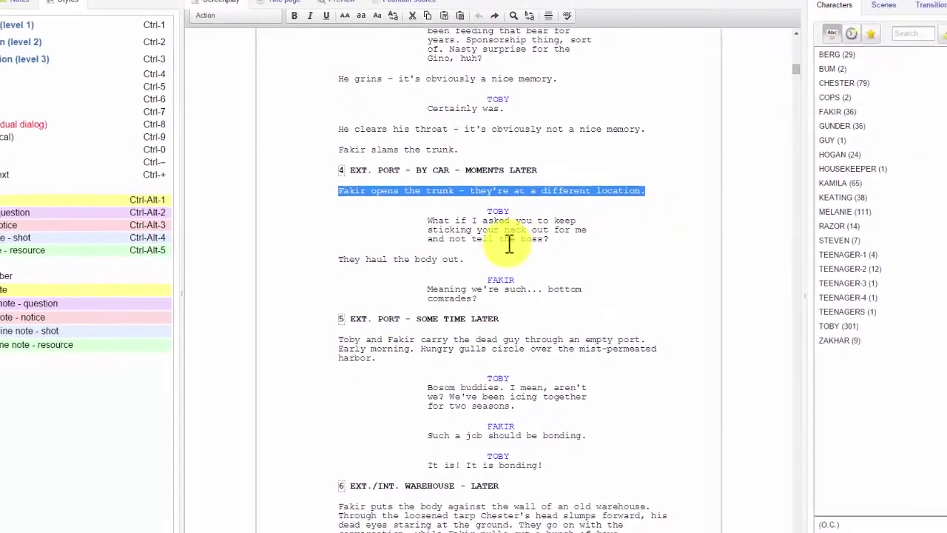
pyautogui.click(427, 209)
pyautogui.moveTo(498, 214); pyautogui.dragTo(556, 240)
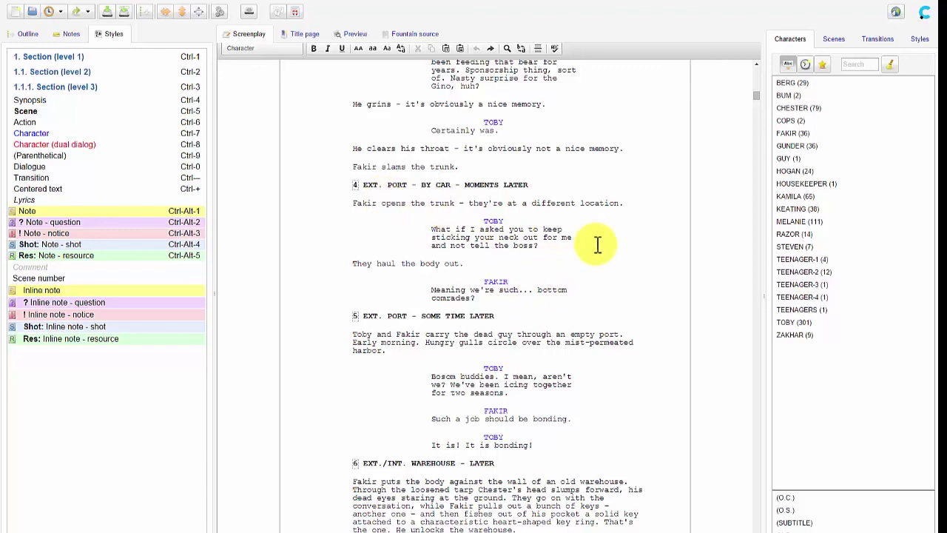
# Step: Scroll down through the script to scene 7
pyautogui.scroll(-4, 612, 248)
pyautogui.scroll(-5, 614, 249)
pyautogui.scroll(-1, 614, 250)
pyautogui.scroll(-1, 617, 250)
pyautogui.scroll(-1, 616, 250)
pyautogui.scroll(-1, 617, 250)
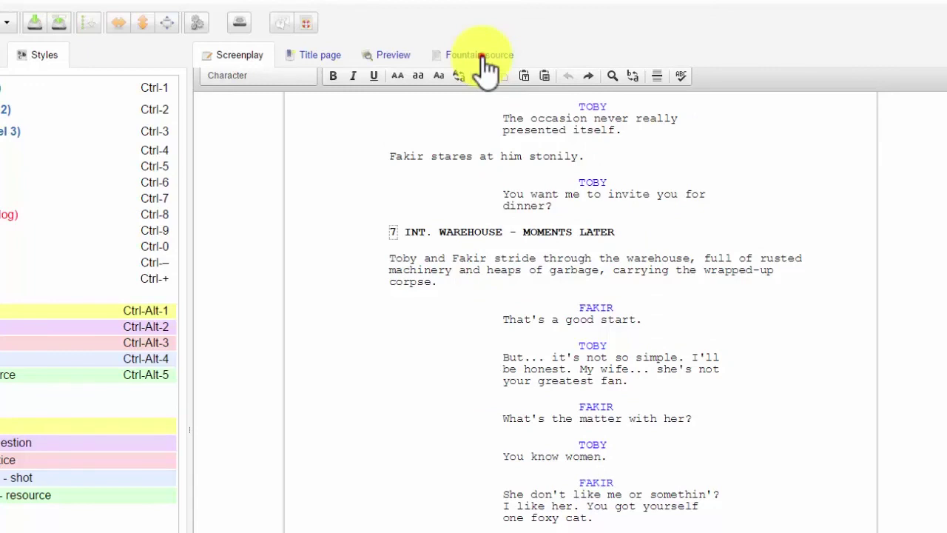
# Step: Switch twice between the plain Fountain source and the formatted Screenplay view
pyautogui.click(481, 56)
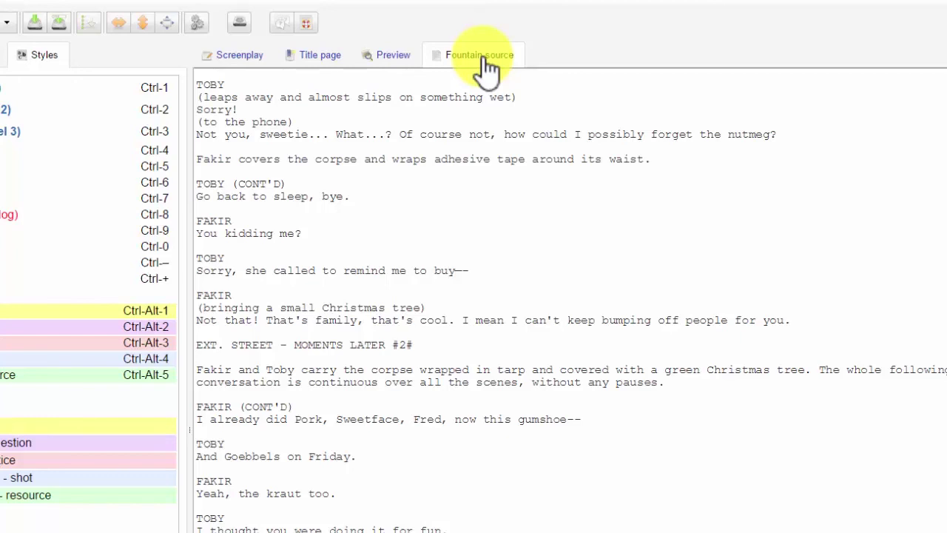
pyautogui.click(239, 58)
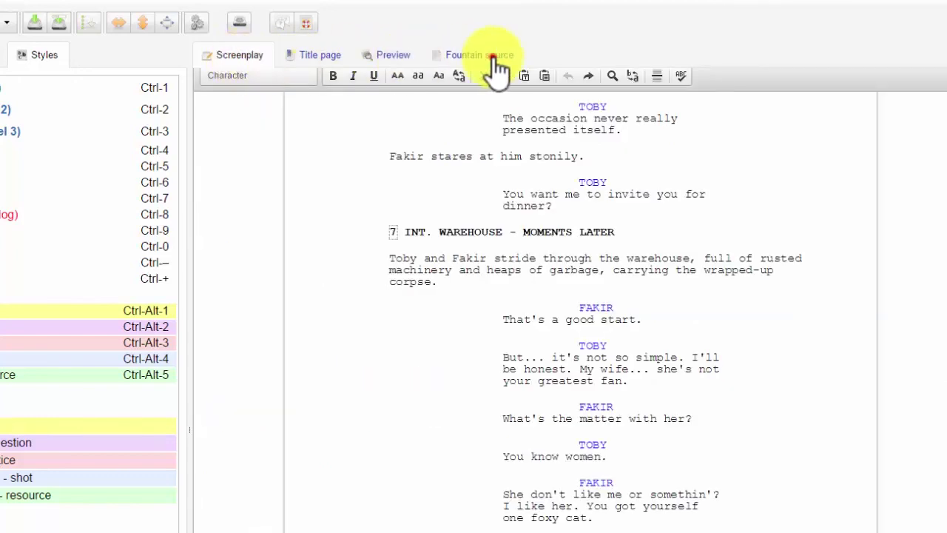
pyautogui.click(488, 57)
pyautogui.click(239, 57)
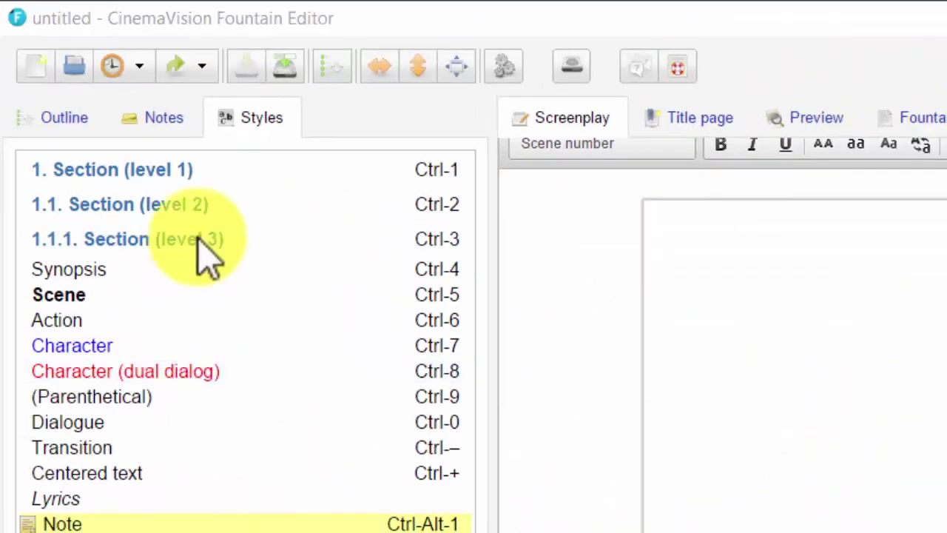
# Step: Open new_scene.txt in the editor through the Open dialog
pyautogui.click(65, 74)
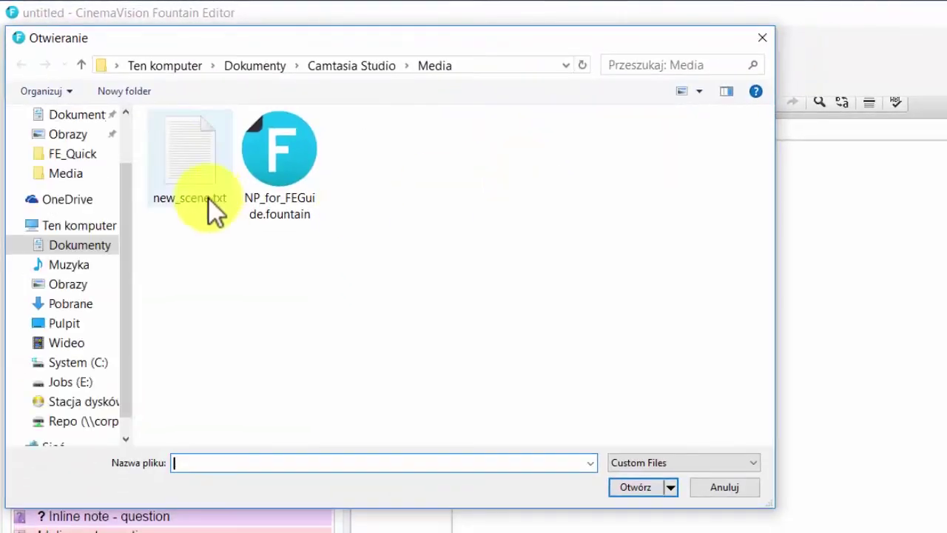
pyautogui.click(180, 159)
pyautogui.click(636, 490)
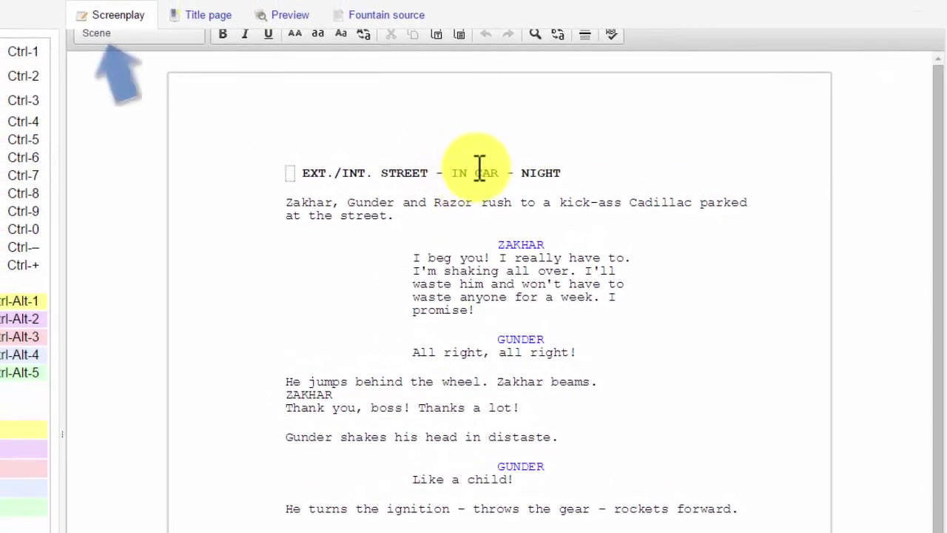
# Step: Insert a blank line after 'Zakhar beams.' in the car scene
pyautogui.click(518, 244)
pyautogui.click(491, 284)
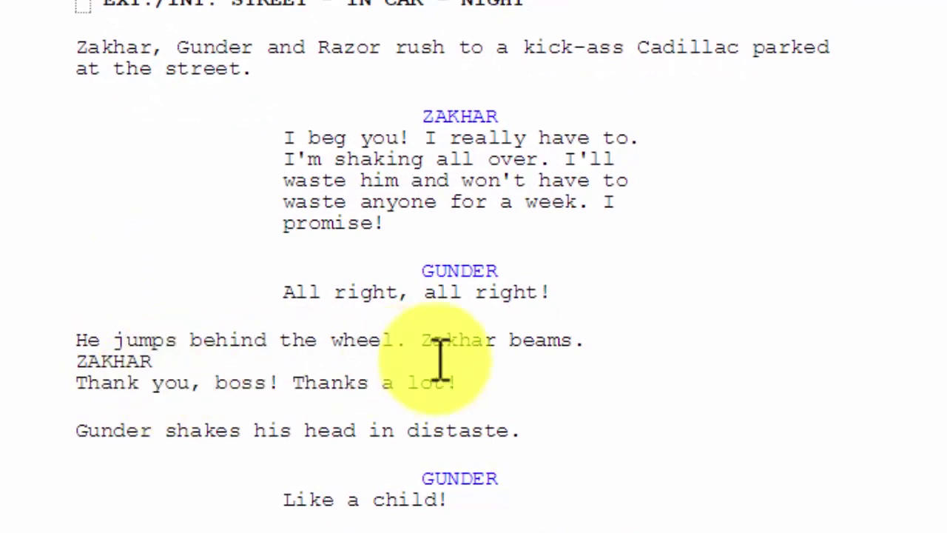
pyautogui.click(598, 339)
pyautogui.press('Return')
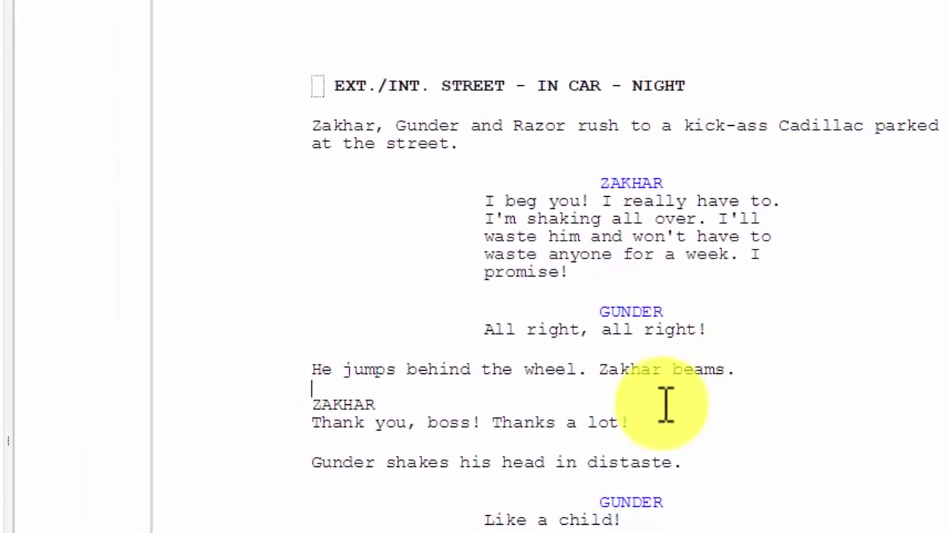
# Step: Style the ZAKHAR line as a Character cue, close the statistics popup, and show the Outline
pyautogui.moveTo(250, 399); pyautogui.dragTo(334, 398)
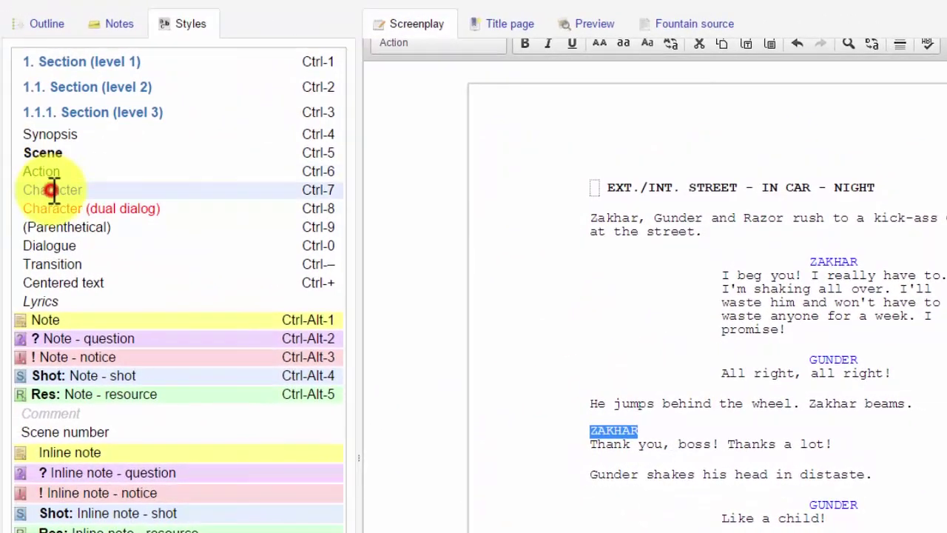
pyautogui.click(52, 190)
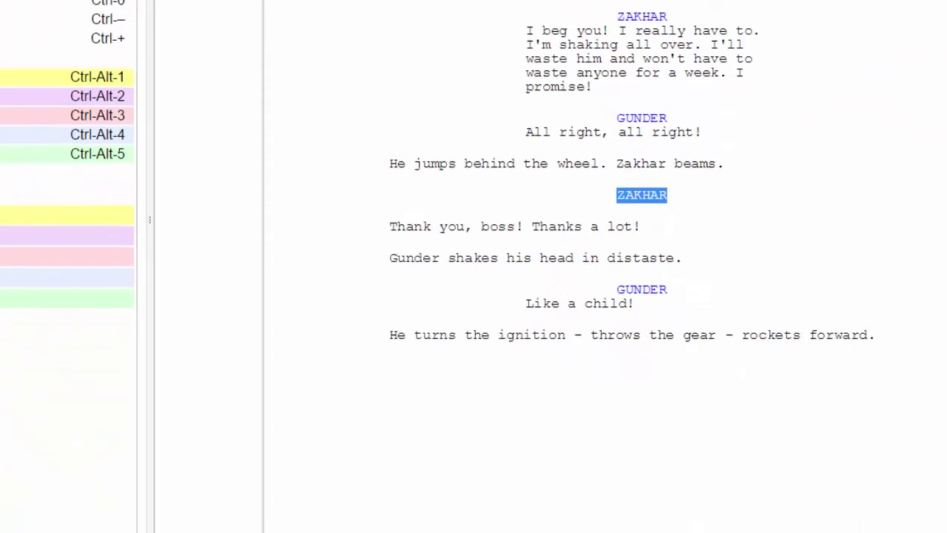
pyautogui.click(830, 398)
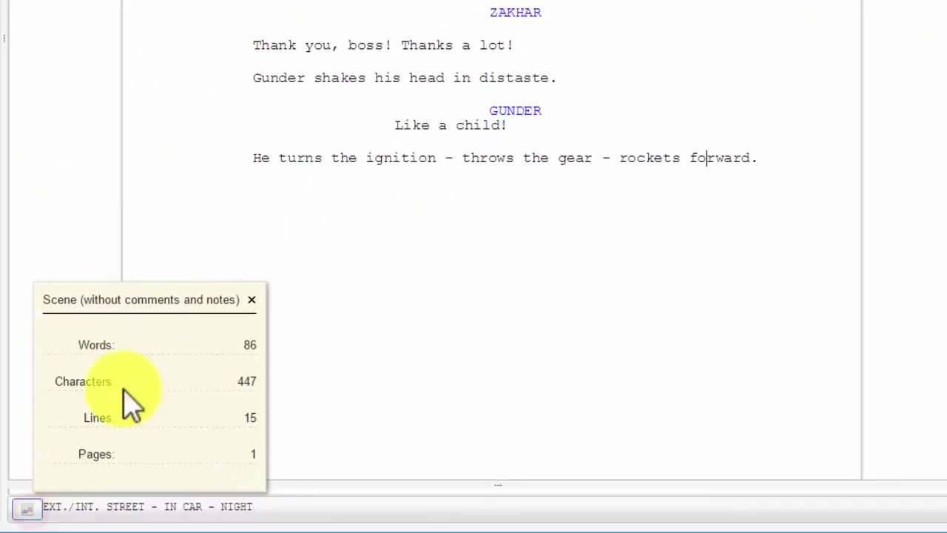
pyautogui.click(251, 298)
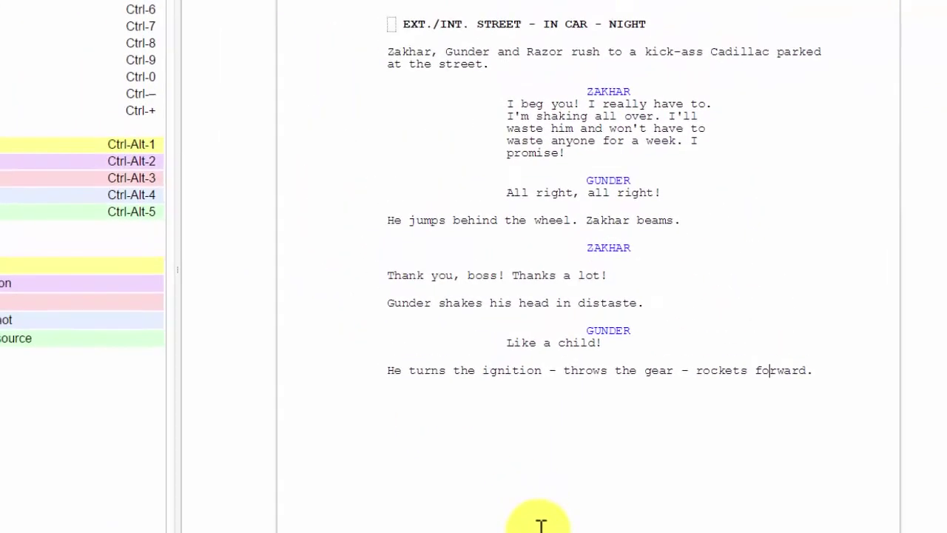
pyautogui.click(12, 30)
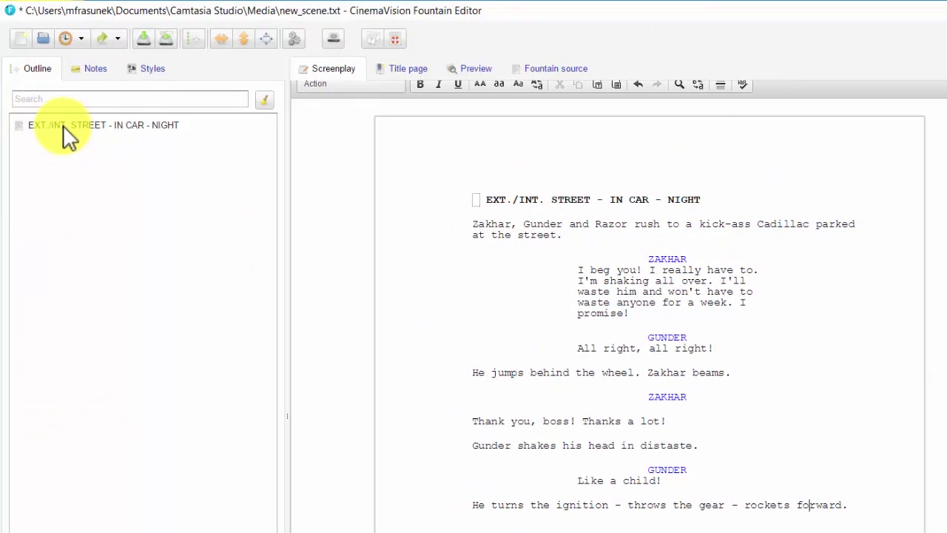
# Step: Number the street car scene heading 4 and jump to it from the outline
pyautogui.click(476, 197)
pyautogui.write('4')
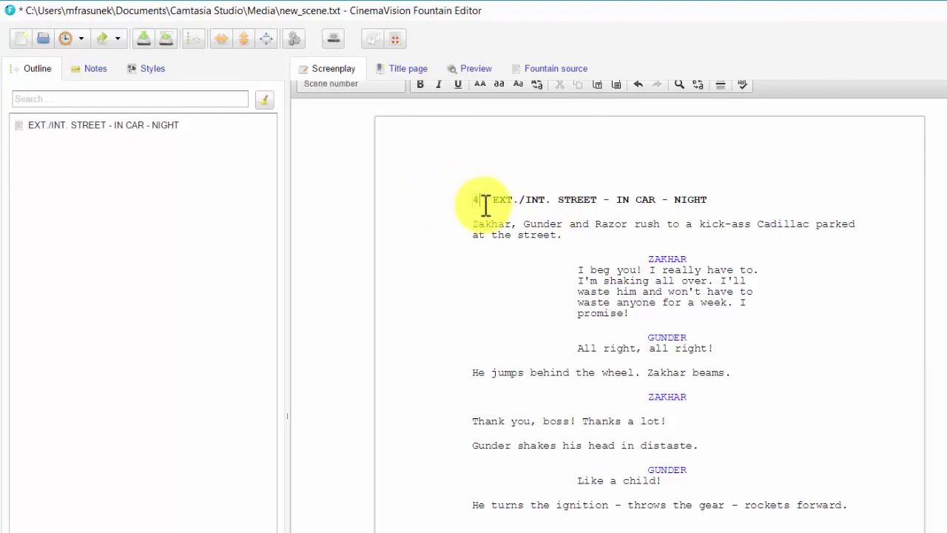
pyautogui.press('Return')
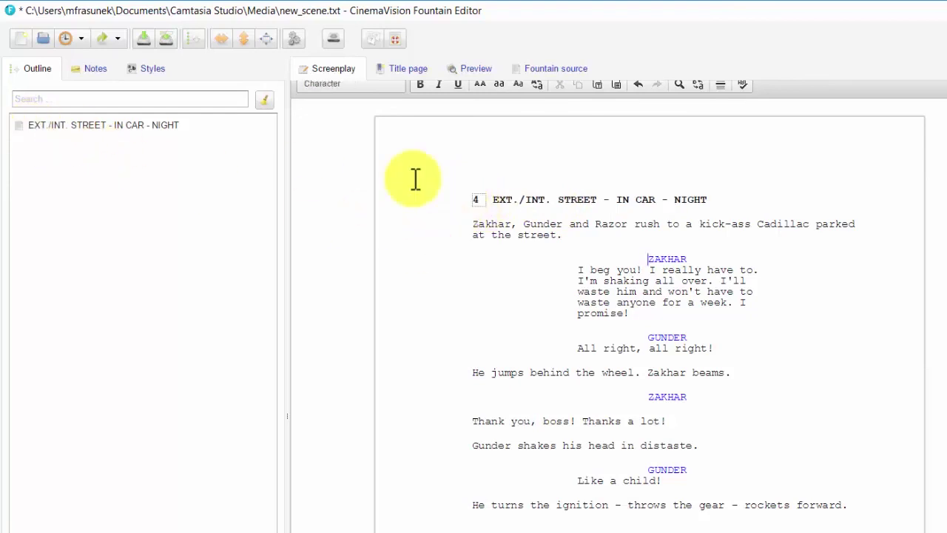
pyautogui.click(105, 204)
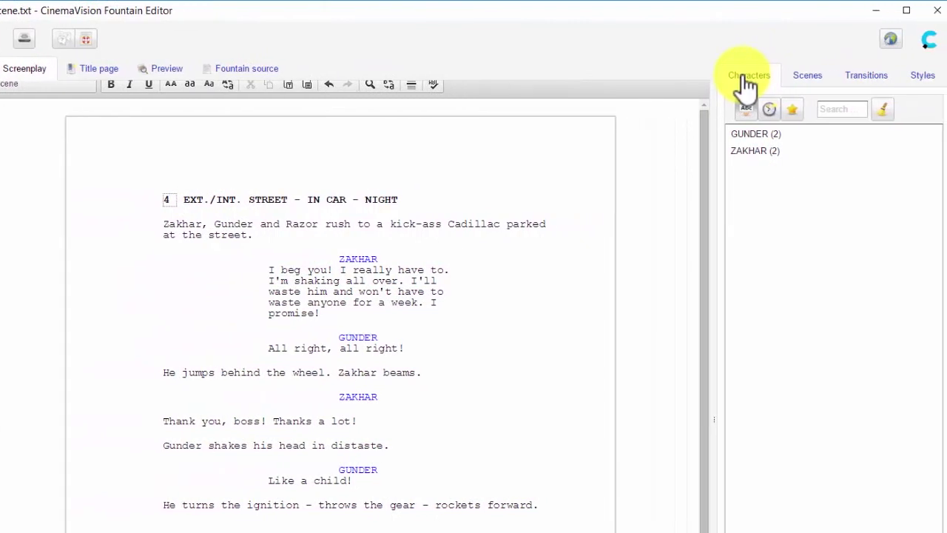
# Step: Review the scene's Locations and Characters lists and select the second ZAKHAR cue
pyautogui.click(817, 77)
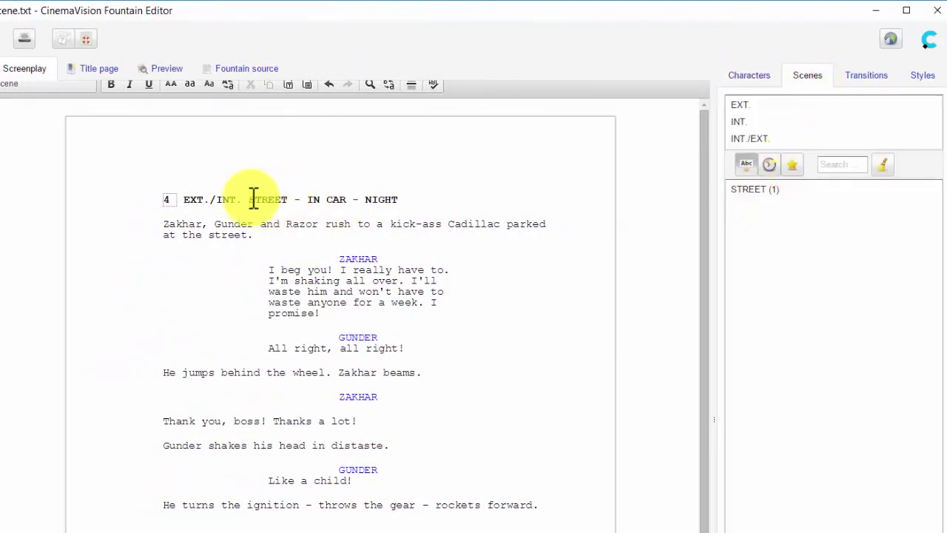
pyautogui.click(738, 76)
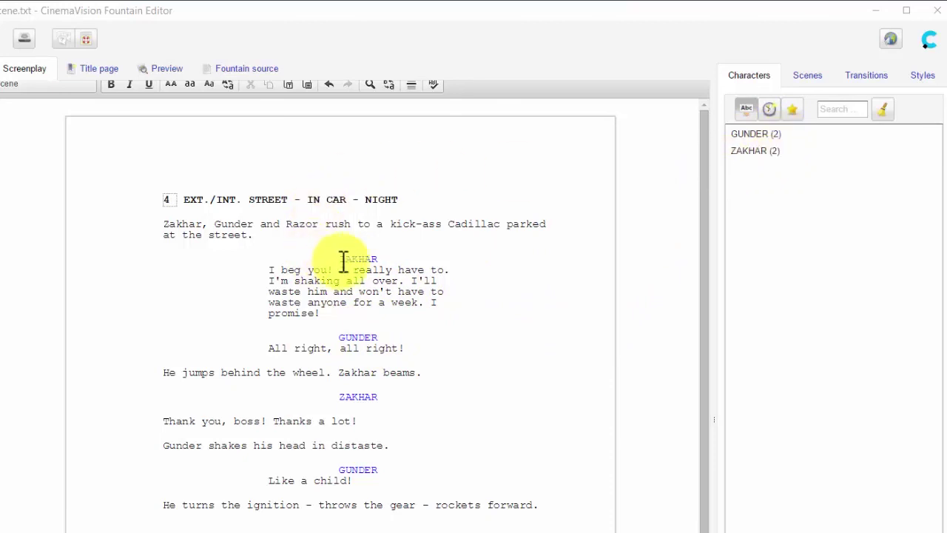
pyautogui.doubleClick(358, 258)
pyautogui.moveTo(354, 397); pyautogui.dragTo(381, 400)
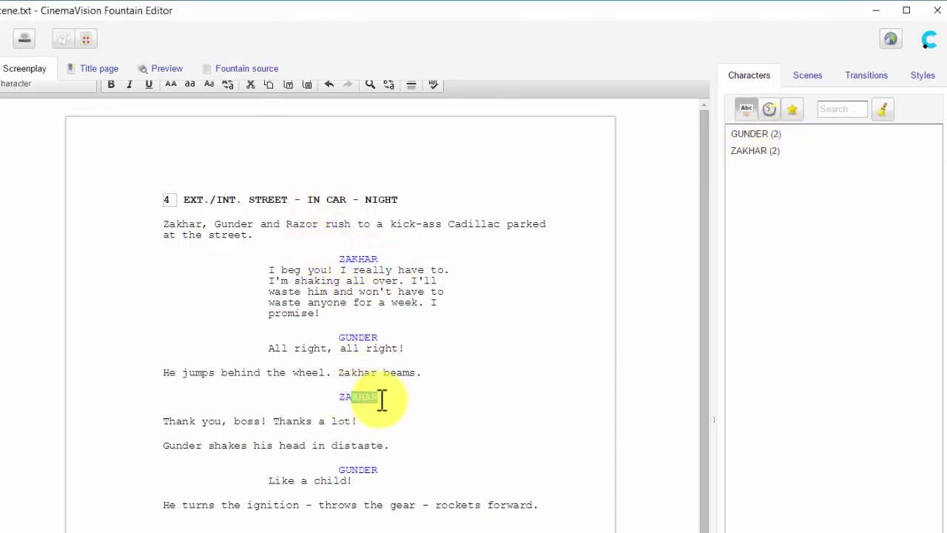
pyautogui.click(810, 77)
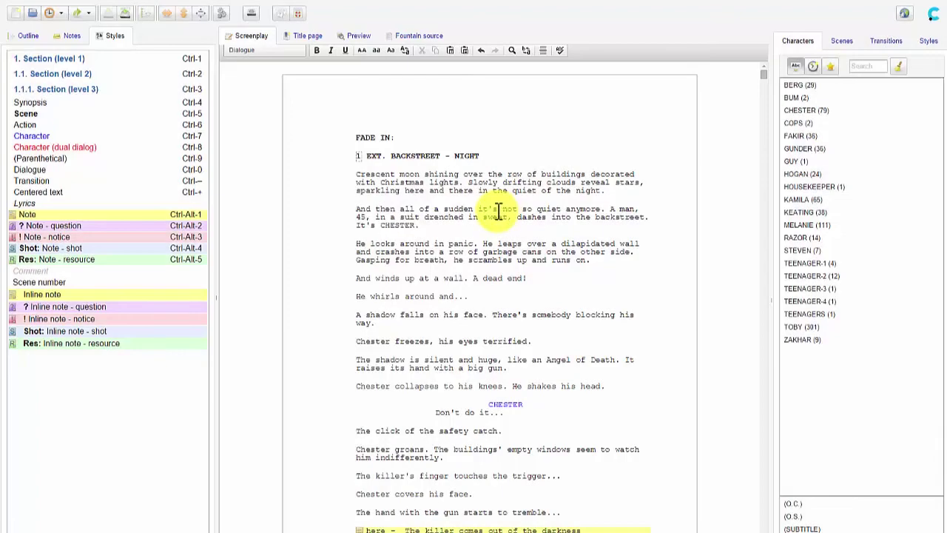
# Step: Move through the outline via scenes 9A and 14A to scene 32
pyautogui.click(26, 37)
pyautogui.moveTo(321, 176); pyautogui.dragTo(321, 532)
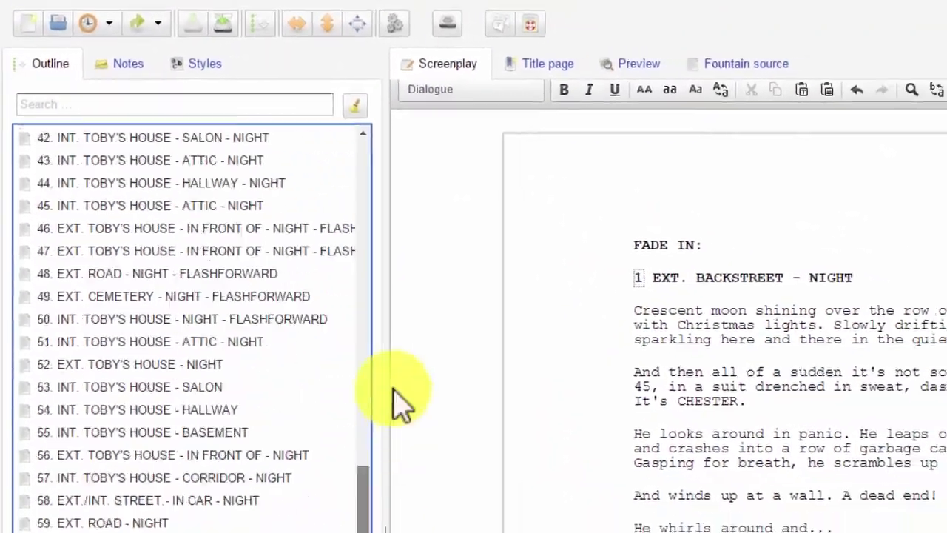
pyautogui.moveTo(397, 532); pyautogui.dragTo(332, 193)
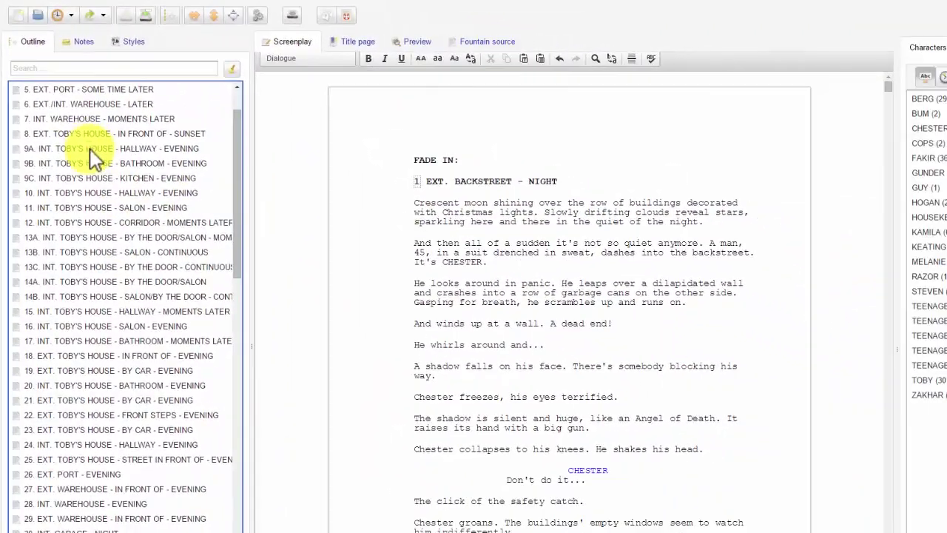
pyautogui.click(90, 148)
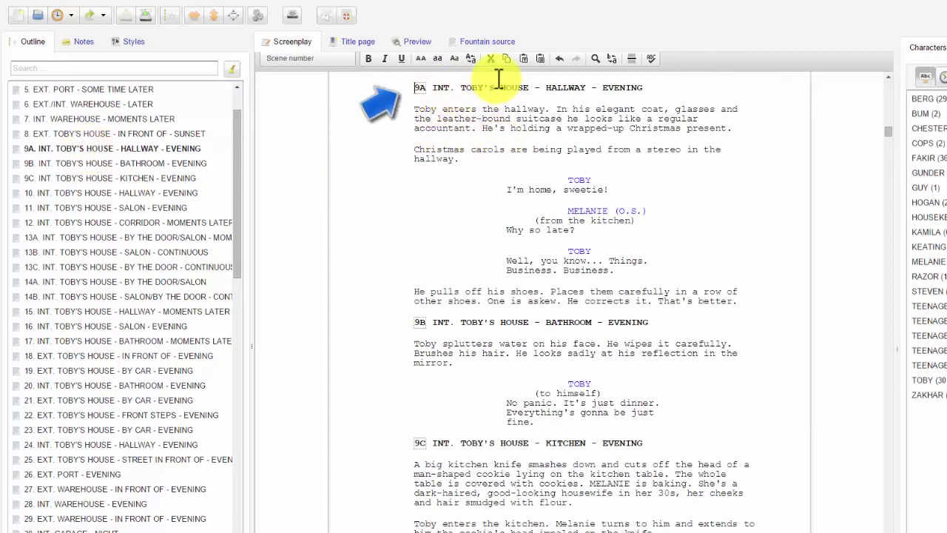
pyautogui.click(121, 282)
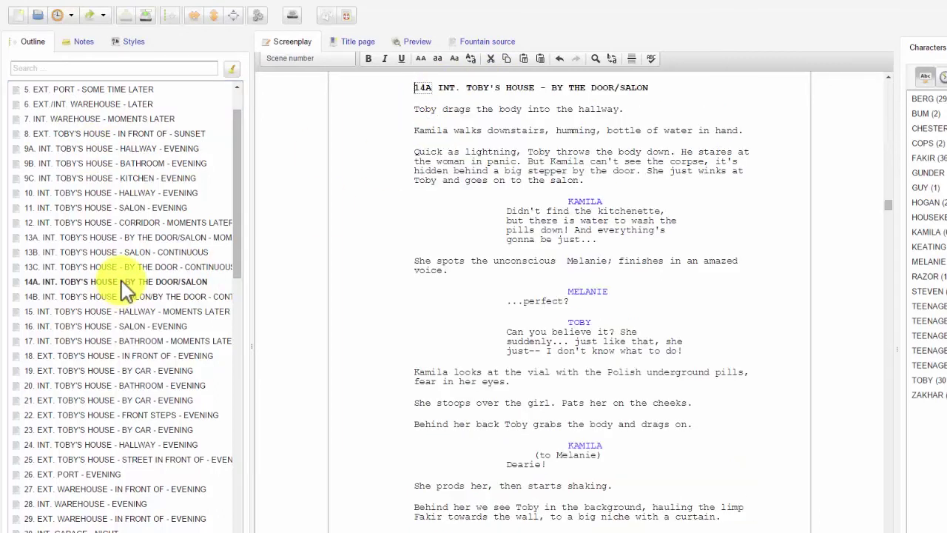
pyautogui.click(159, 482)
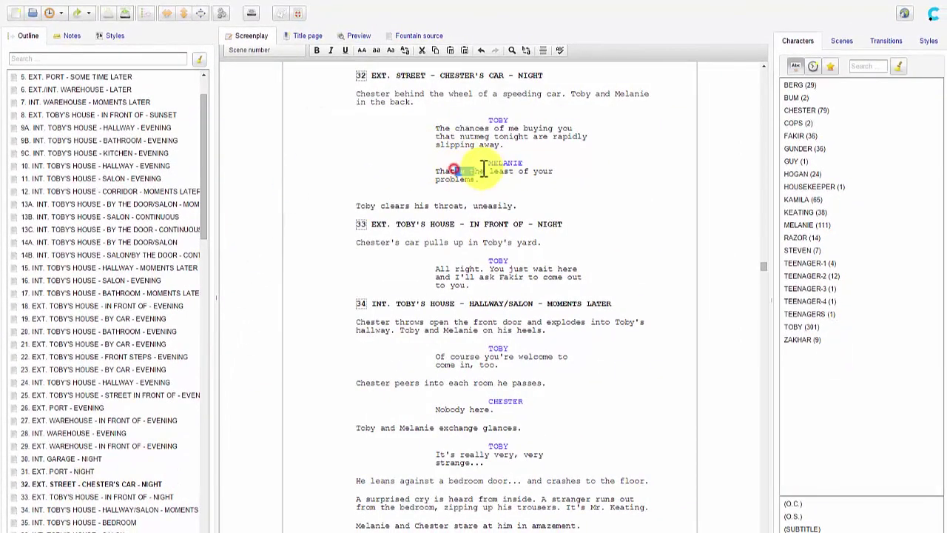
# Step: After Melanie's line, add a TOBY speech 'aaa' and a MELANIE reply 'bbb'
pyautogui.moveTo(456, 171); pyautogui.dragTo(486, 171)
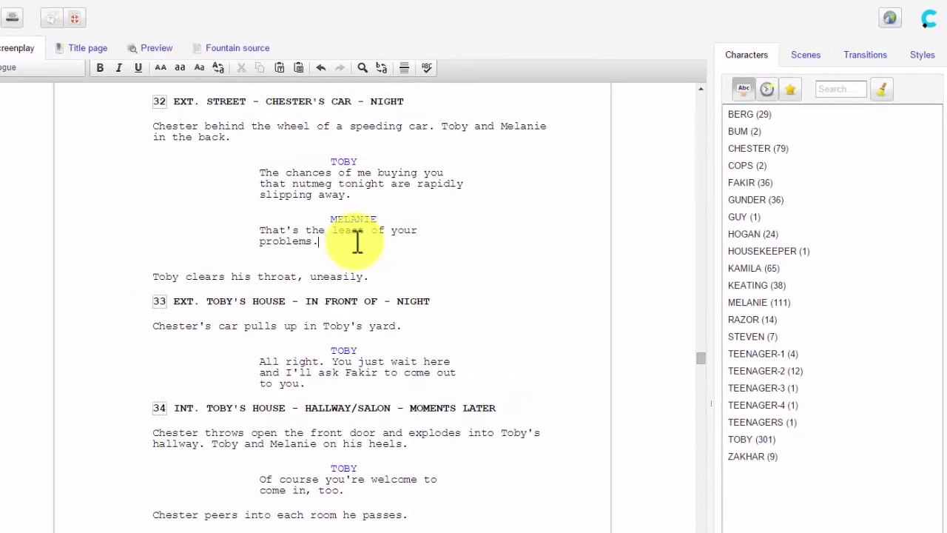
pyautogui.press('Return')
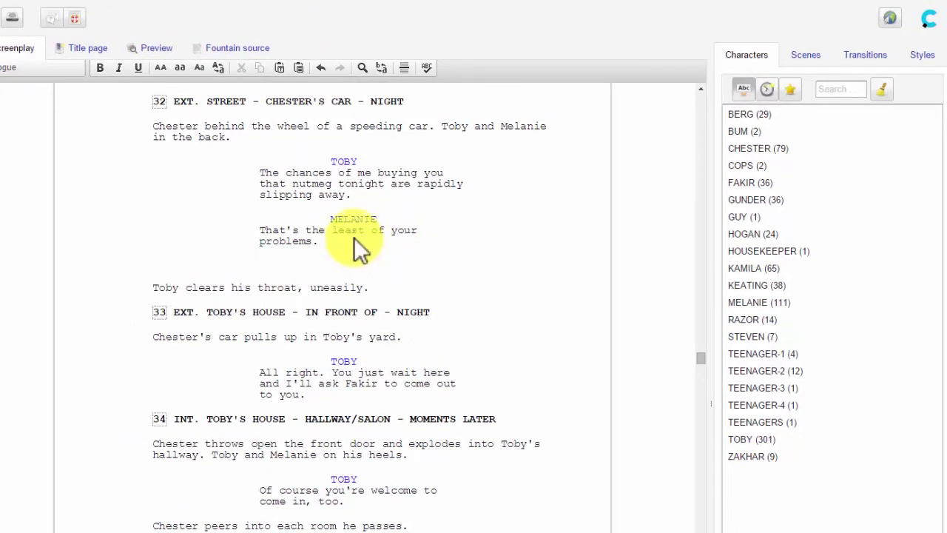
pyautogui.click(748, 439)
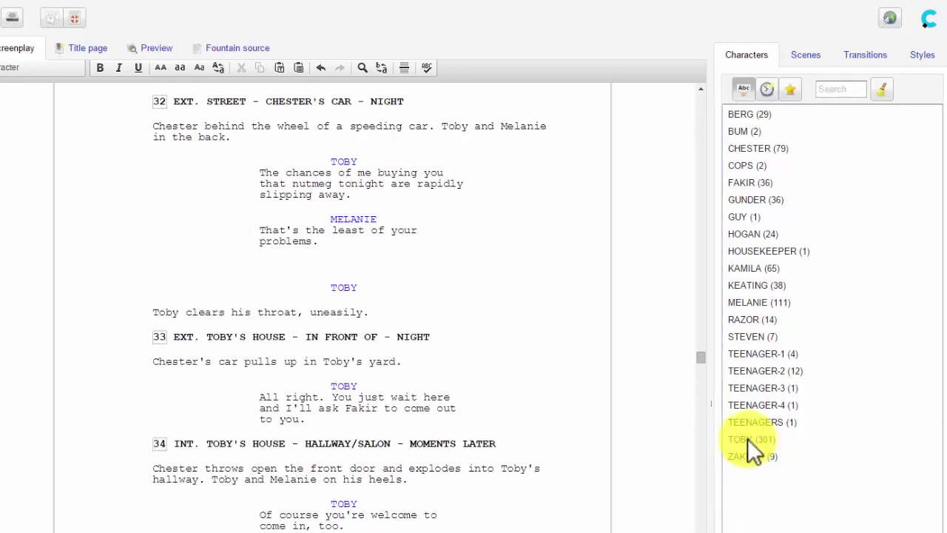
pyautogui.press('Return')
pyautogui.write('aaa')
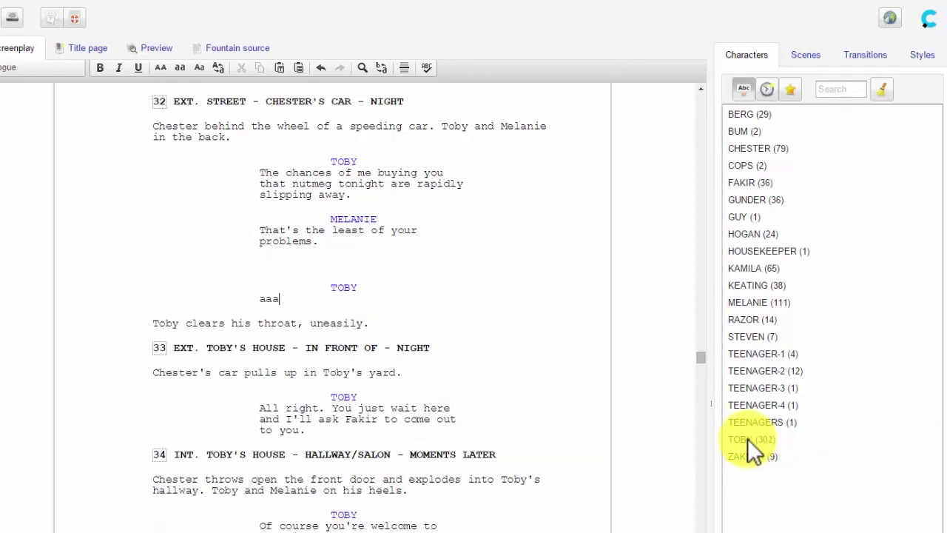
pyautogui.press('Return')
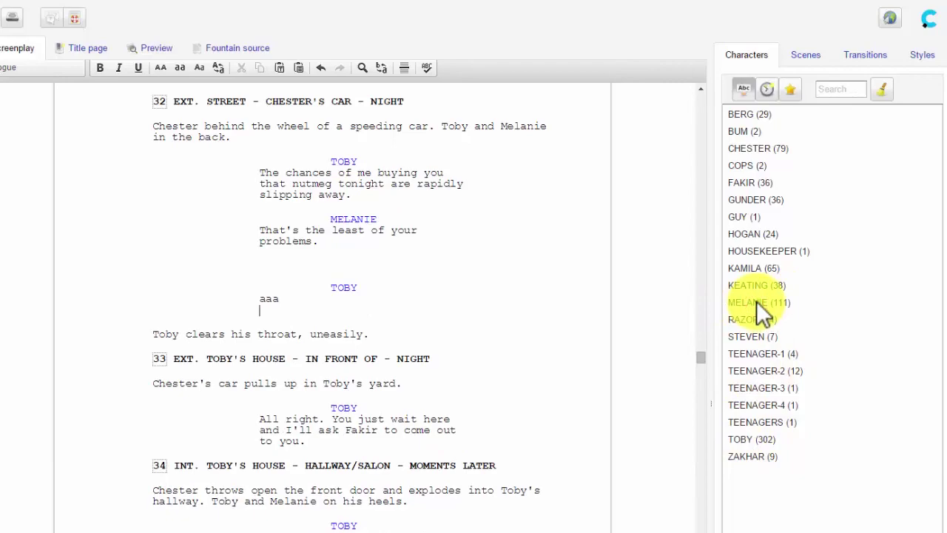
pyautogui.click(762, 311)
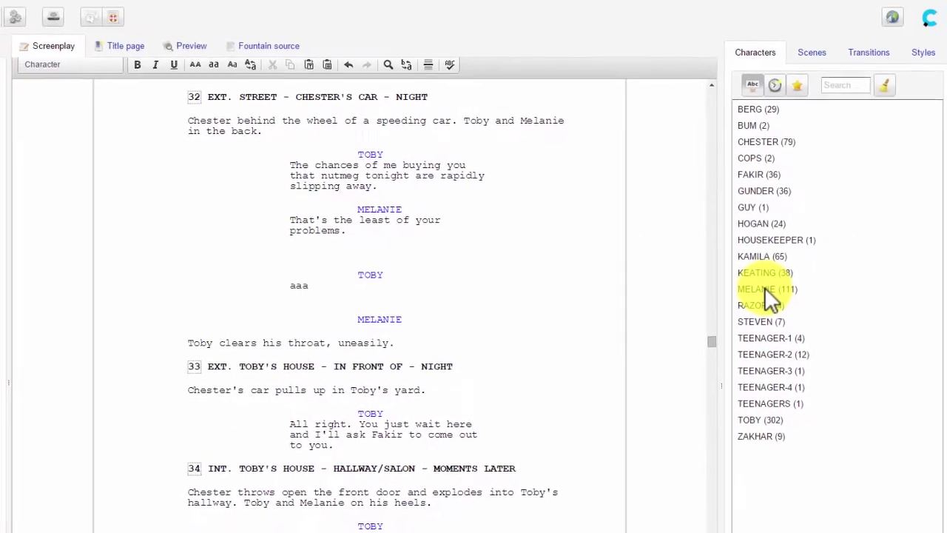
pyautogui.write('bbb')
pyautogui.press('Return')
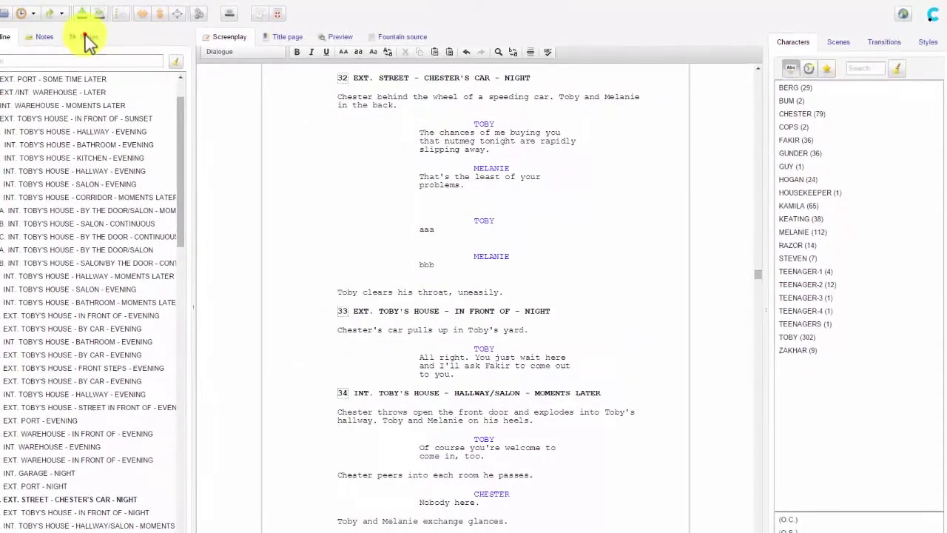
pyautogui.click(86, 35)
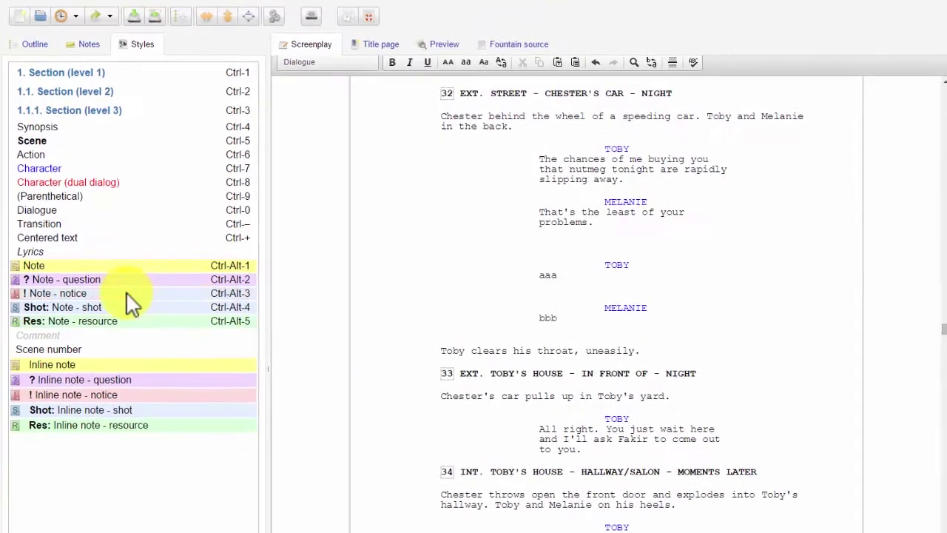
# Step: Insert a question note reading 'new dial?' after MELANIE's bbb line
pyautogui.click(76, 279)
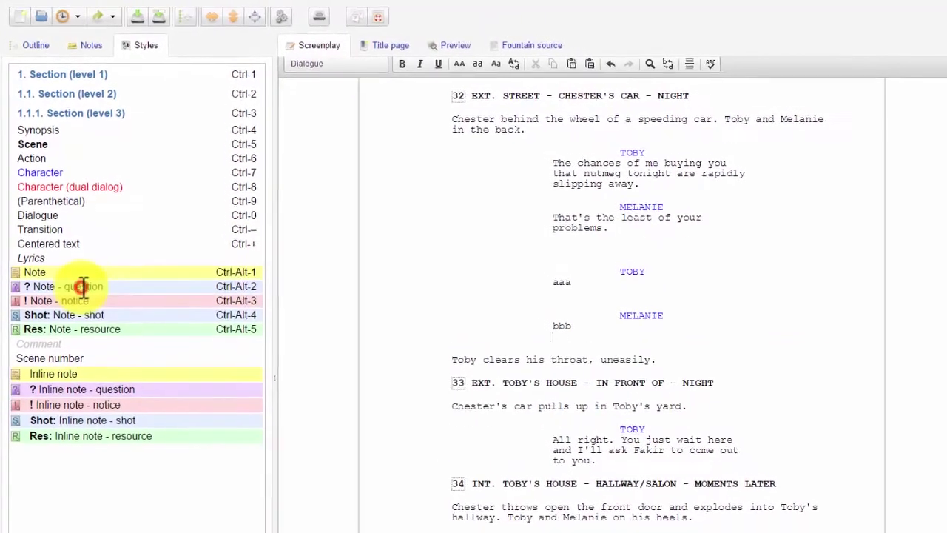
pyautogui.click(503, 355)
pyautogui.write('new dial')
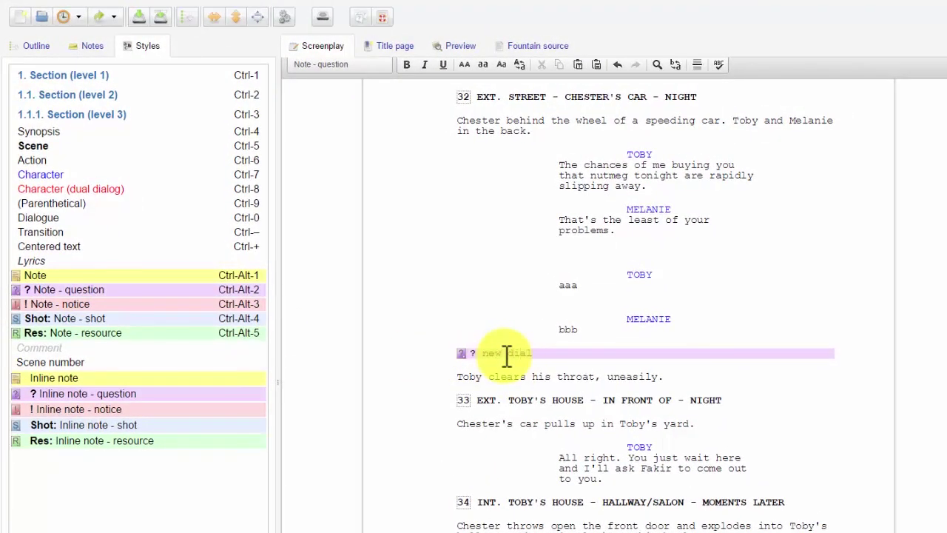
pyautogui.write('?')
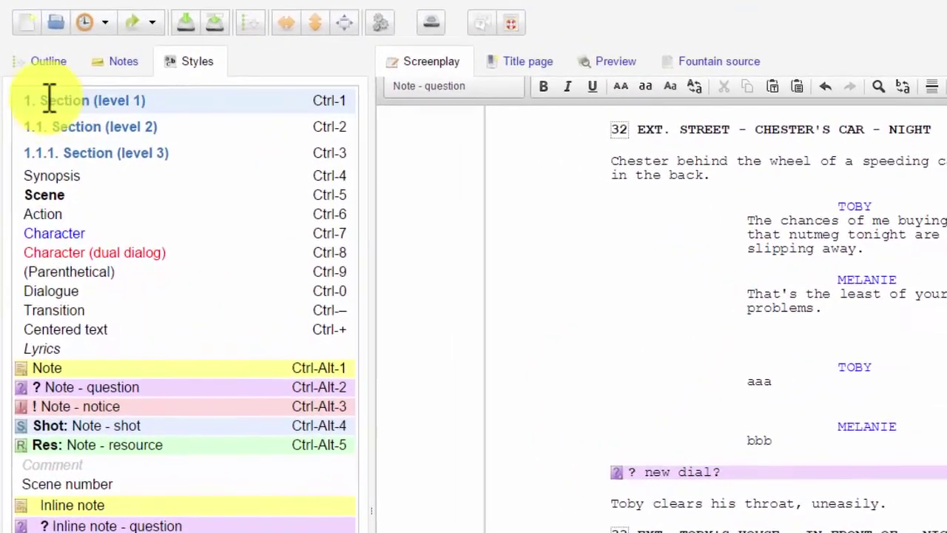
# Step: Filter the Notes list to hide plain, notice and resource notes, leaving question notes
pyautogui.click(127, 65)
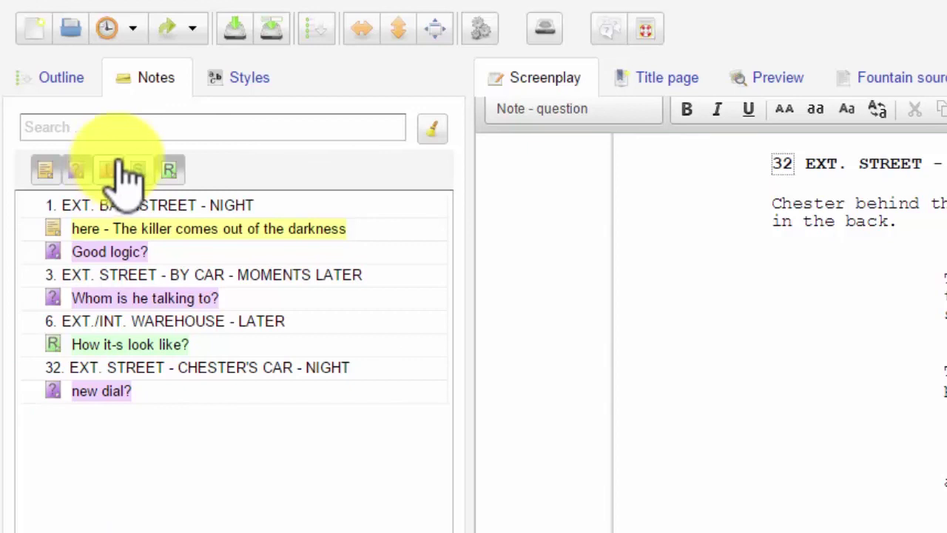
pyautogui.click(45, 170)
pyautogui.click(107, 169)
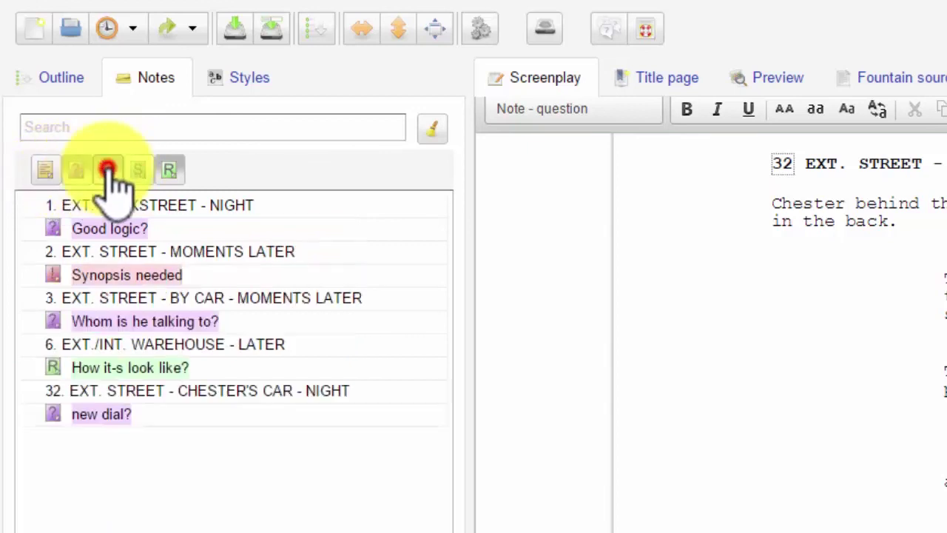
pyautogui.click(168, 170)
pyautogui.click(108, 170)
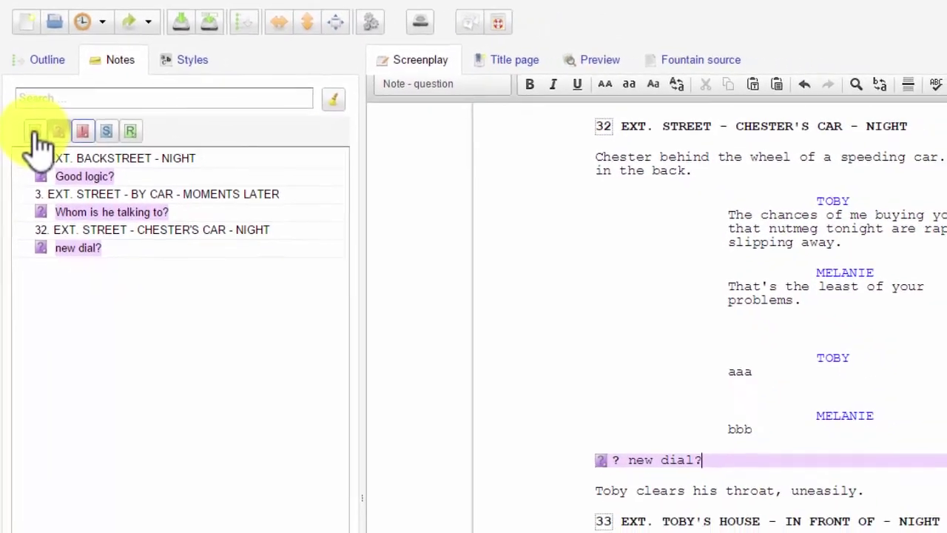
# Step: Show plain and notice notes again, then select scene 19's contents from the outline
pyautogui.click(35, 130)
pyautogui.click(82, 130)
pyautogui.click(34, 47)
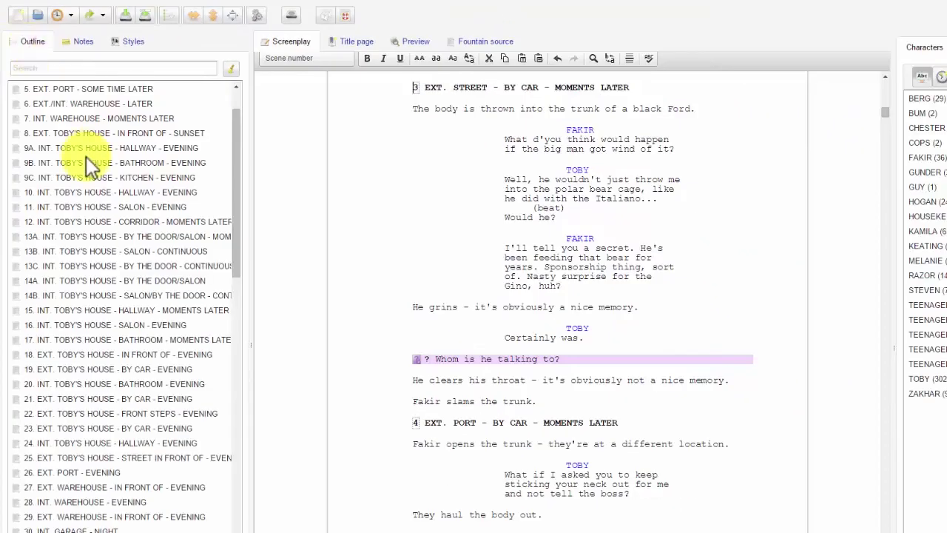
pyautogui.click(102, 371)
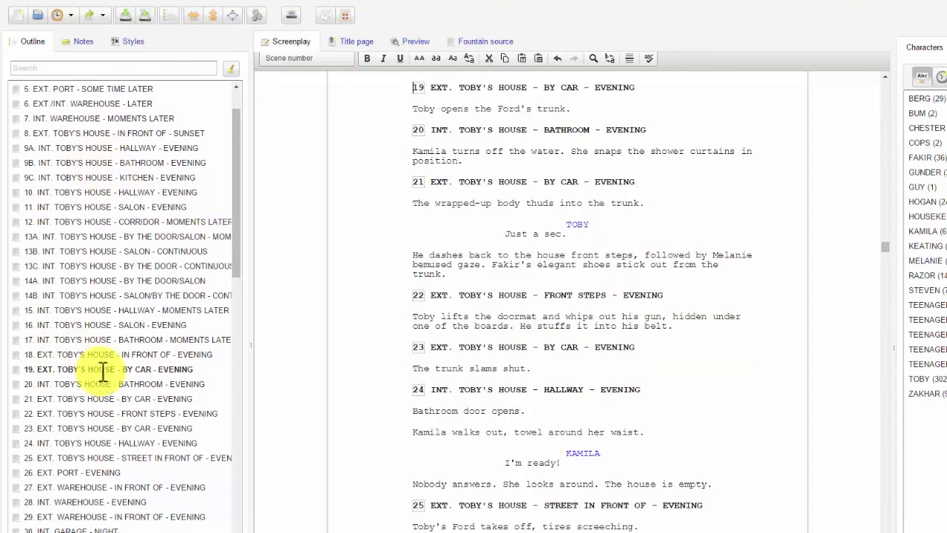
pyautogui.rightClick(102, 374)
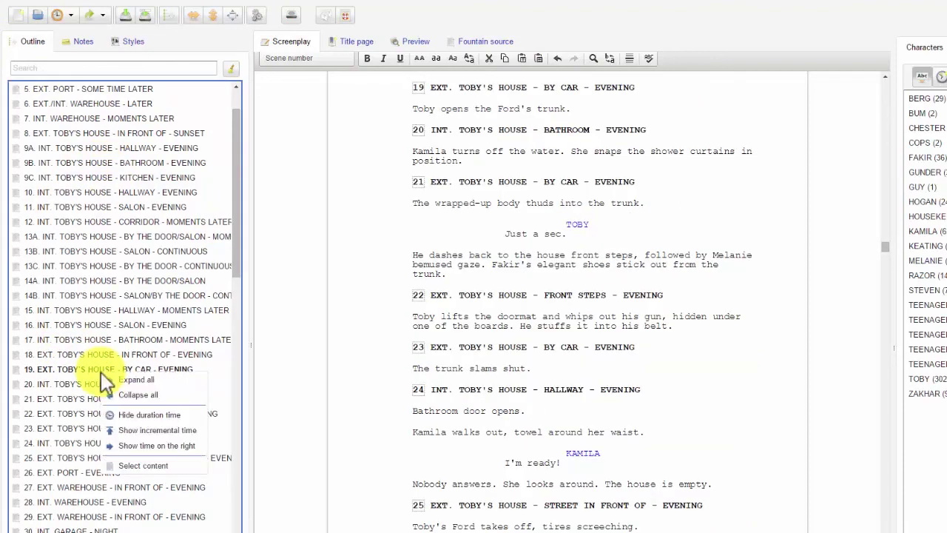
pyautogui.click(143, 466)
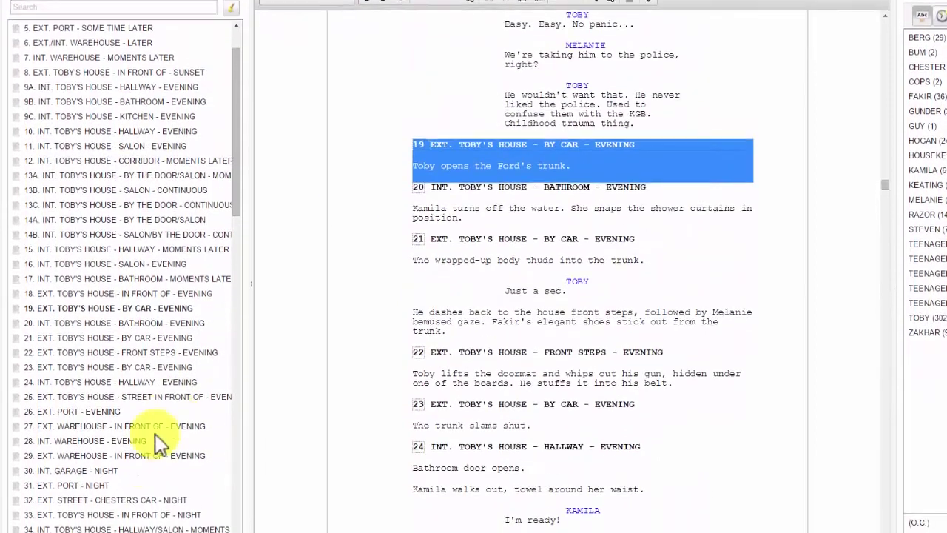
# Step: Select all of scene 29 and show its statistics: 367 words, 90 lines, 3 pages
pyautogui.click(148, 453)
pyautogui.rightClick(140, 422)
pyautogui.click(189, 500)
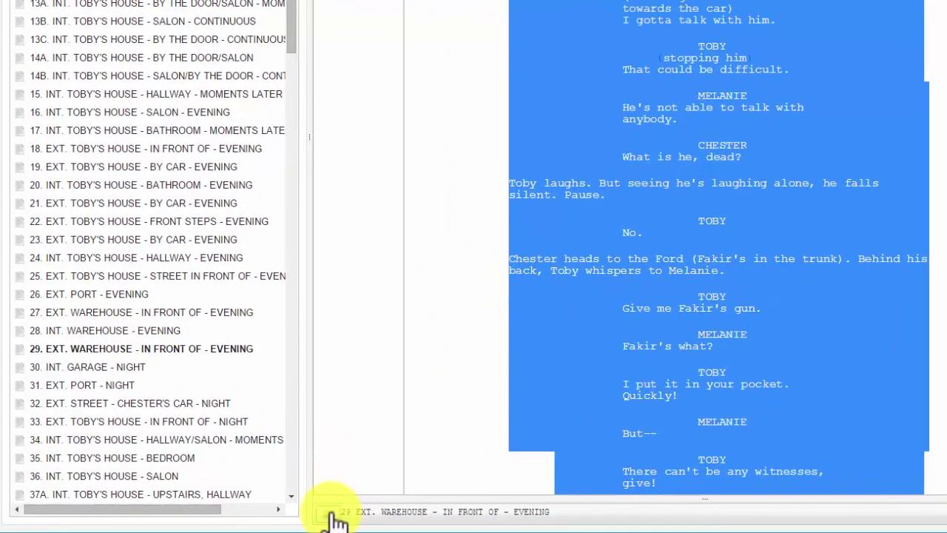
pyautogui.click(320, 515)
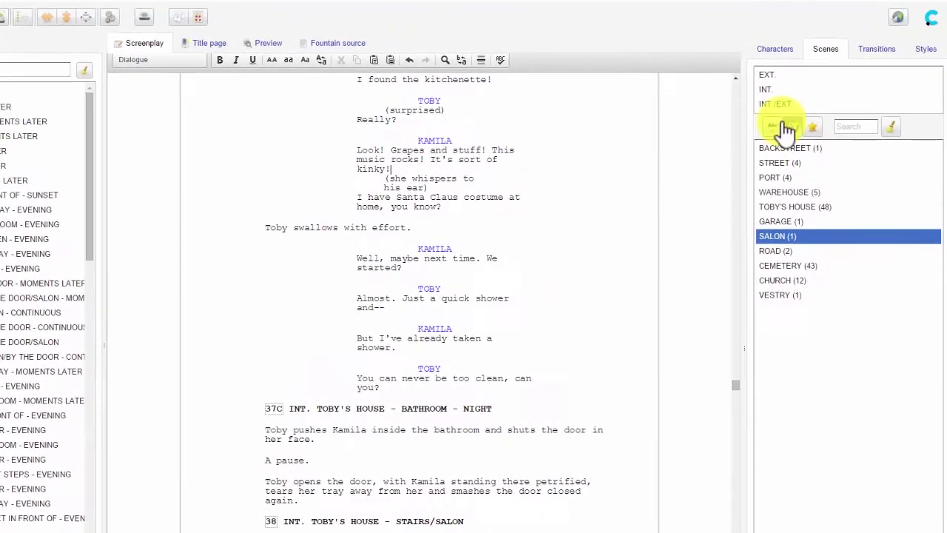
# Step: Compare the Characters and Scenes lists and select TOBY among the characters
pyautogui.click(762, 50)
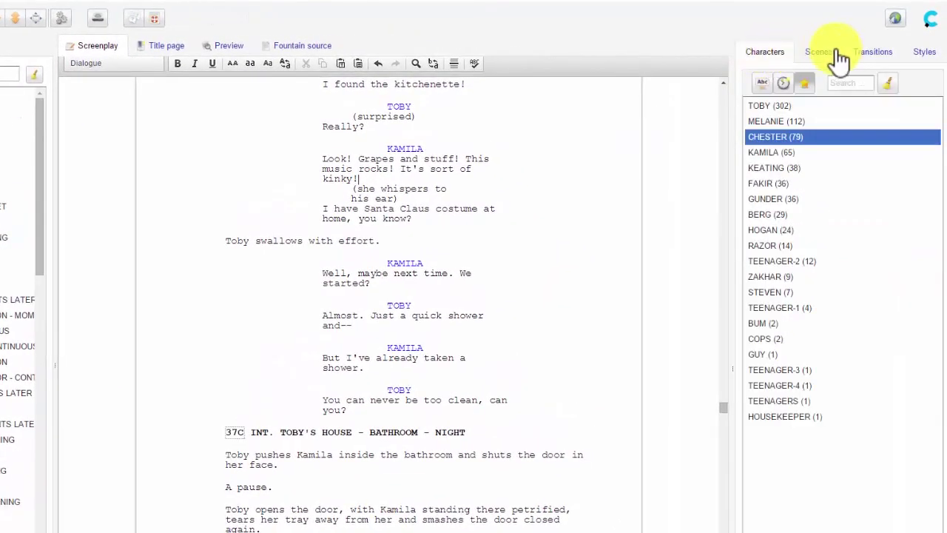
pyautogui.click(819, 54)
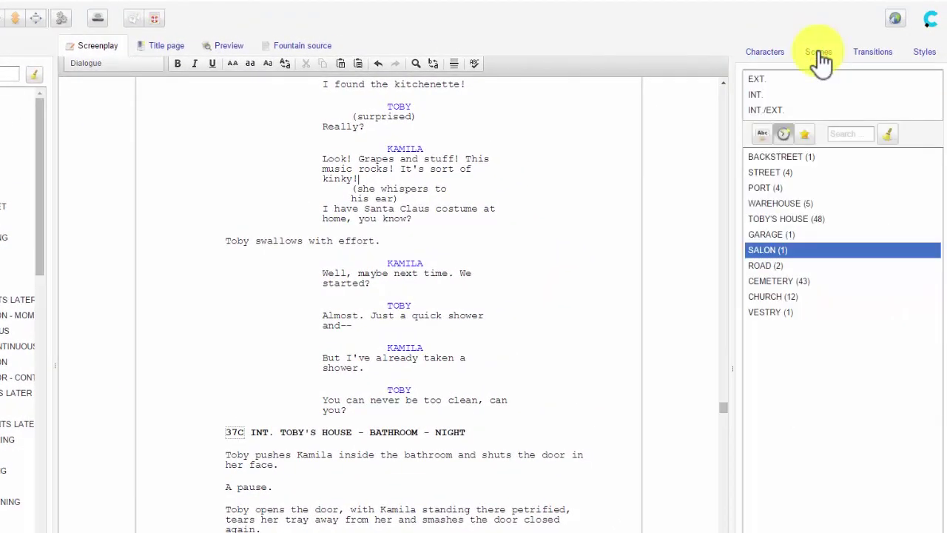
pyautogui.click(768, 55)
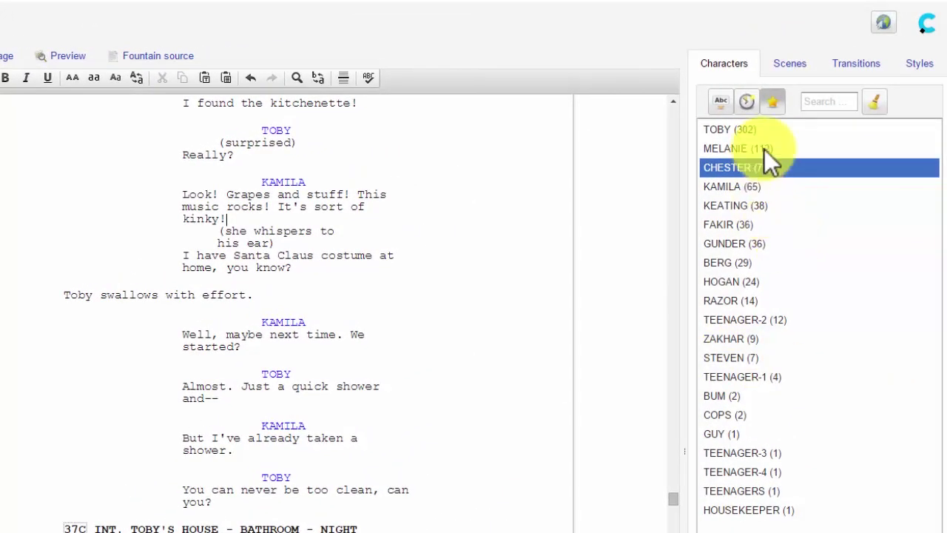
pyautogui.click(731, 127)
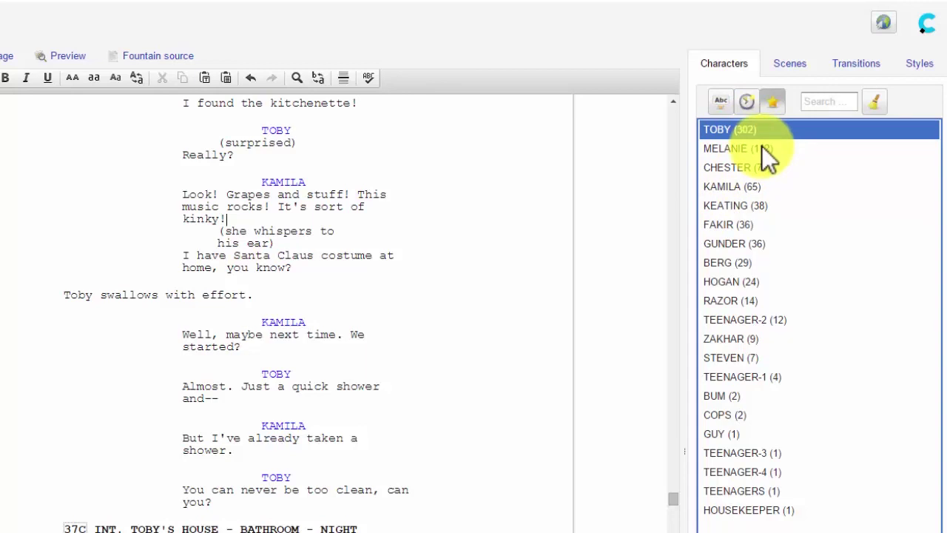
# Step: Sort the character list alphabetically, running from BERG to ZAKHAR
pyautogui.click(788, 65)
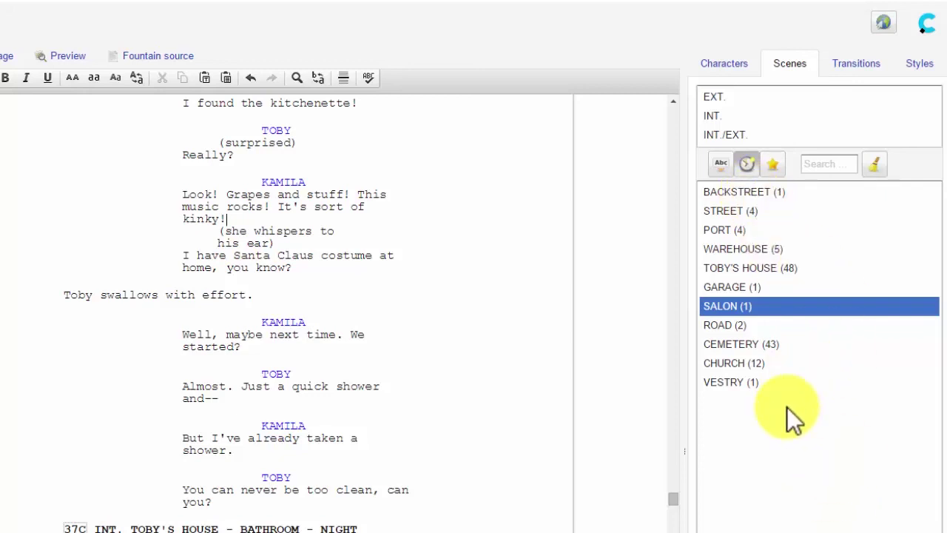
pyautogui.click(722, 63)
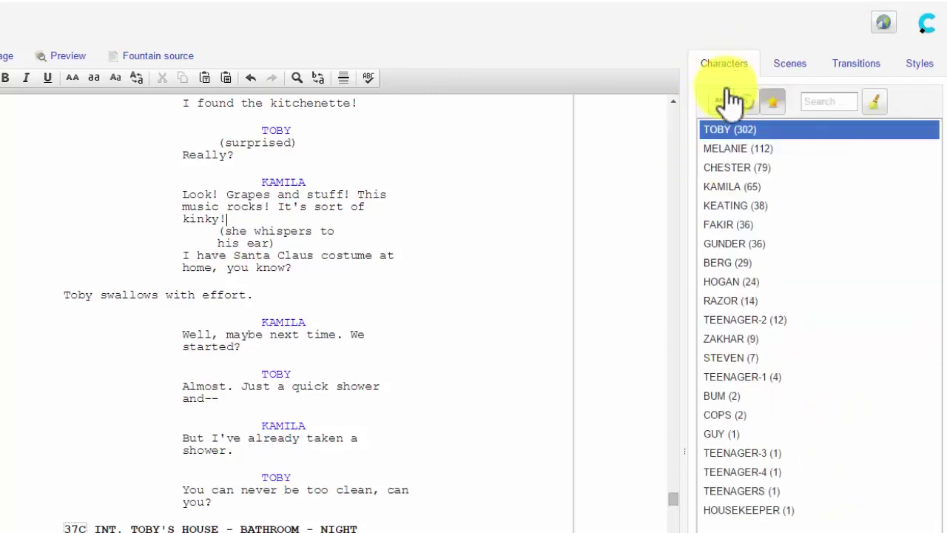
pyautogui.click(723, 102)
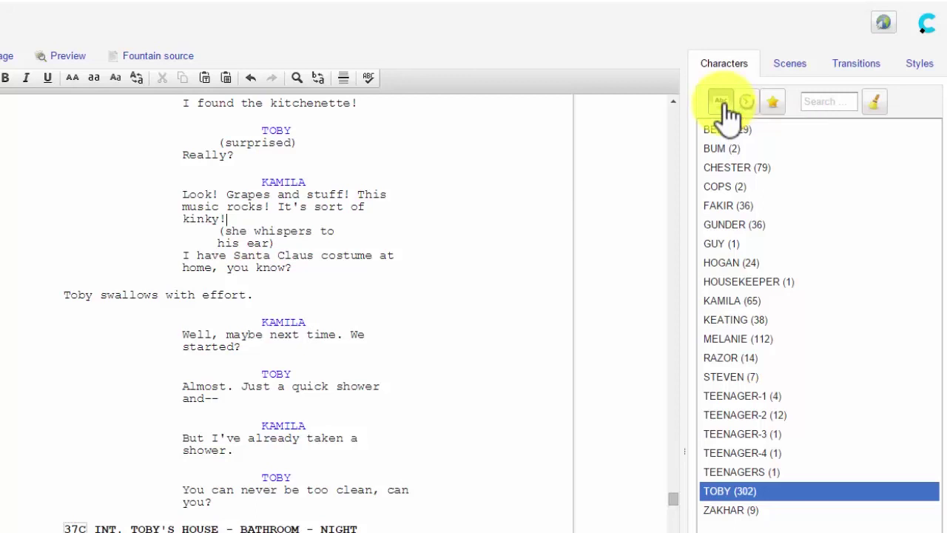
# Step: Sort the character list by order of appearance
pyautogui.click(796, 65)
pyautogui.click(746, 74)
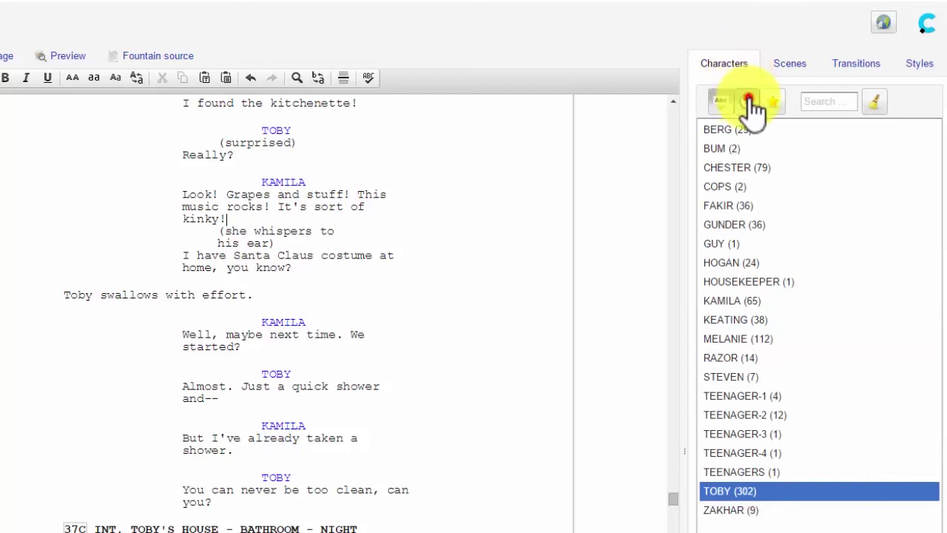
pyautogui.click(749, 101)
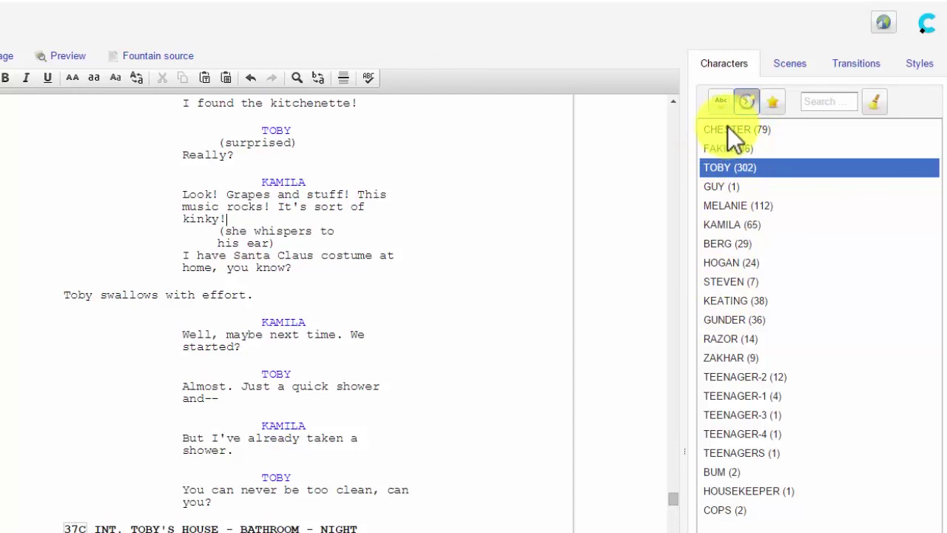
# Step: Sort the scene locations by how often they occur
pyautogui.click(790, 63)
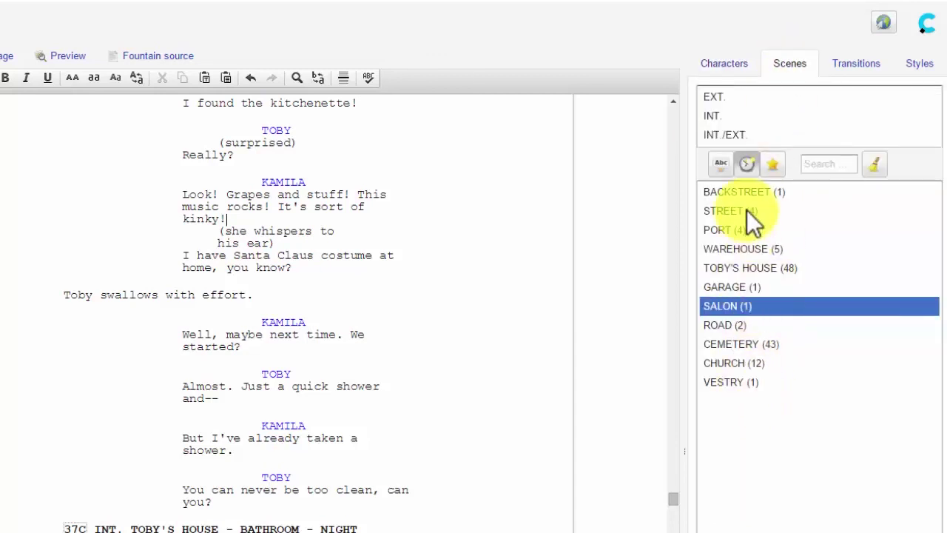
pyautogui.click(773, 163)
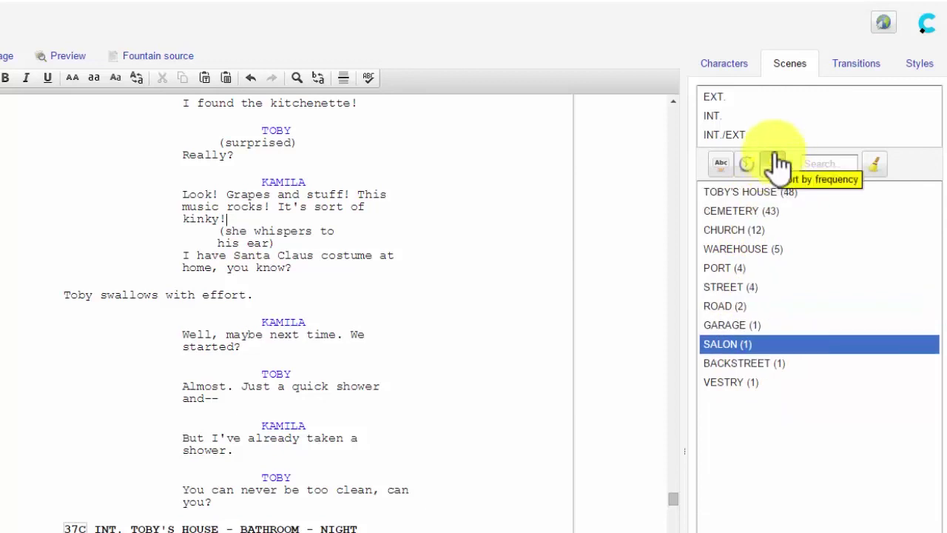
pyautogui.click(728, 65)
pyautogui.click(786, 68)
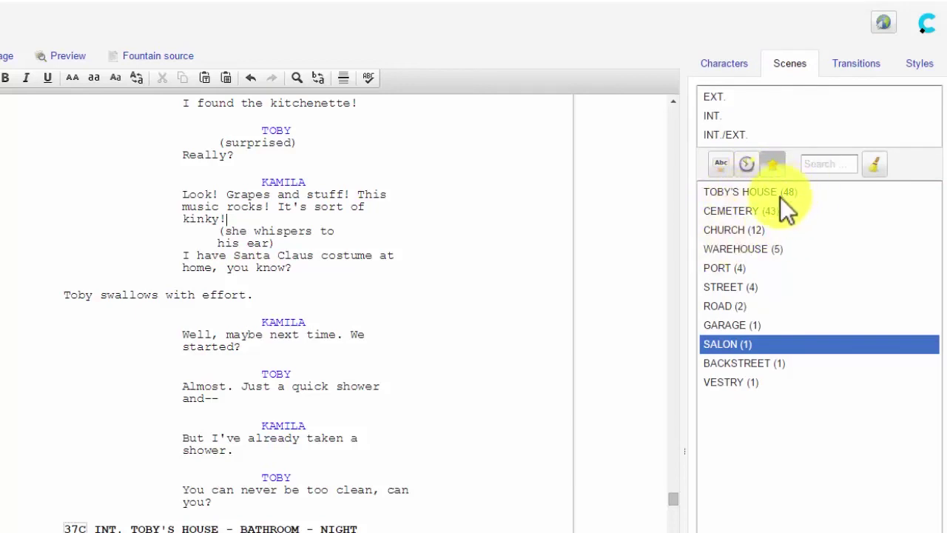
# Step: Sort characters by frequency, TOBY first, and select CHESTER
pyautogui.click(728, 65)
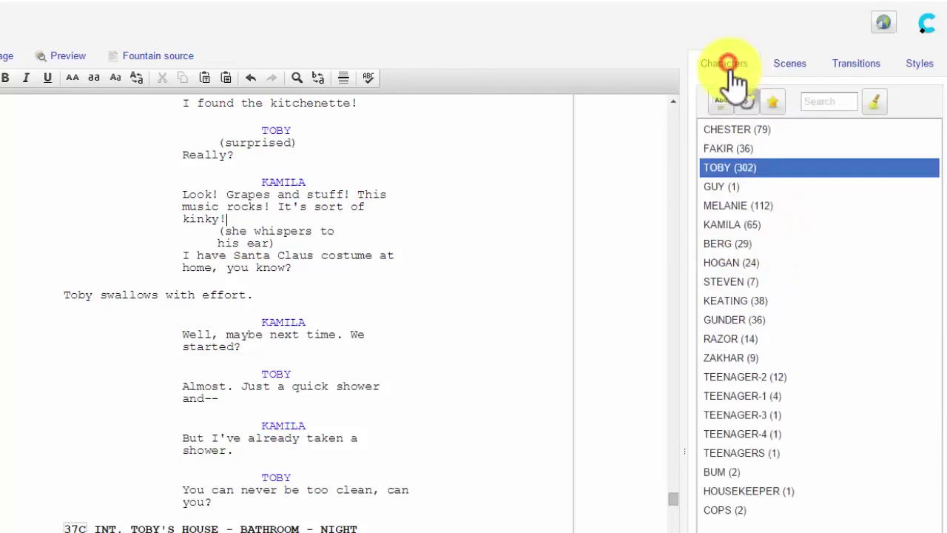
pyautogui.click(774, 107)
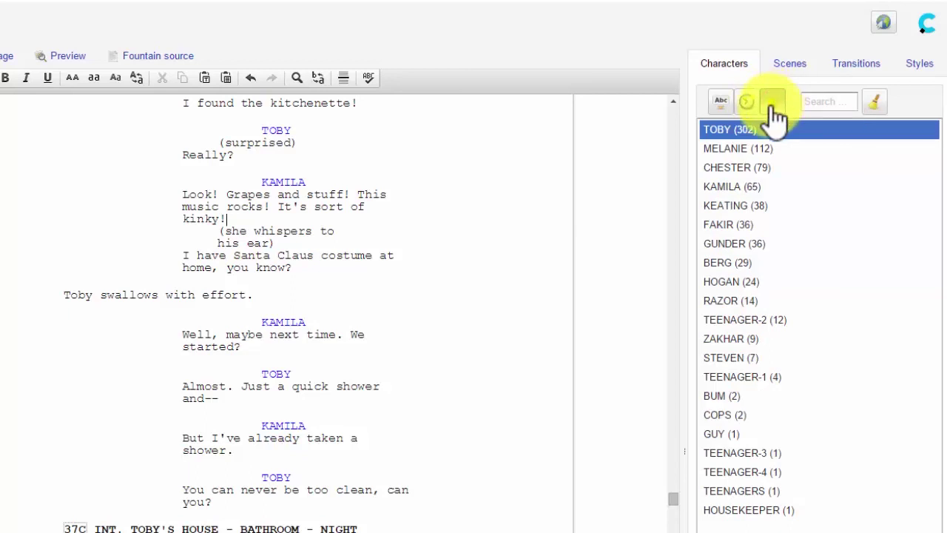
pyautogui.click(731, 145)
pyautogui.click(728, 166)
pyautogui.click(728, 147)
pyautogui.click(726, 128)
pyautogui.click(730, 164)
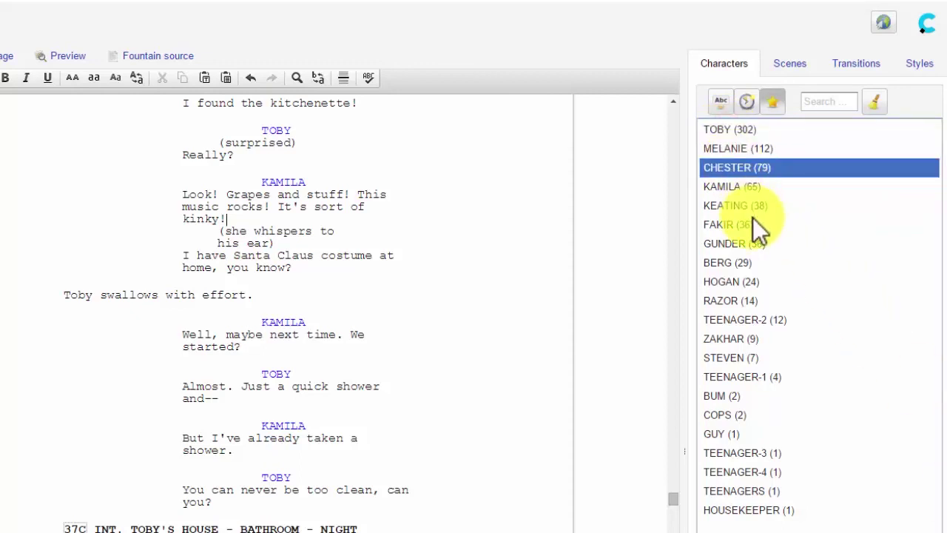
# Step: Jump to CHESTER's first appearance, then to the first ROAD - NIGHT scene
pyautogui.rightClick(729, 185)
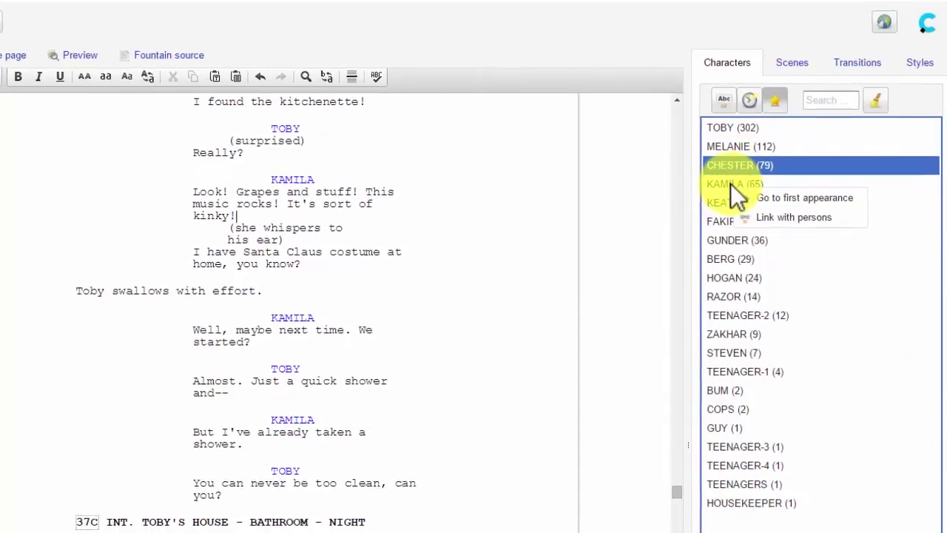
pyautogui.click(813, 188)
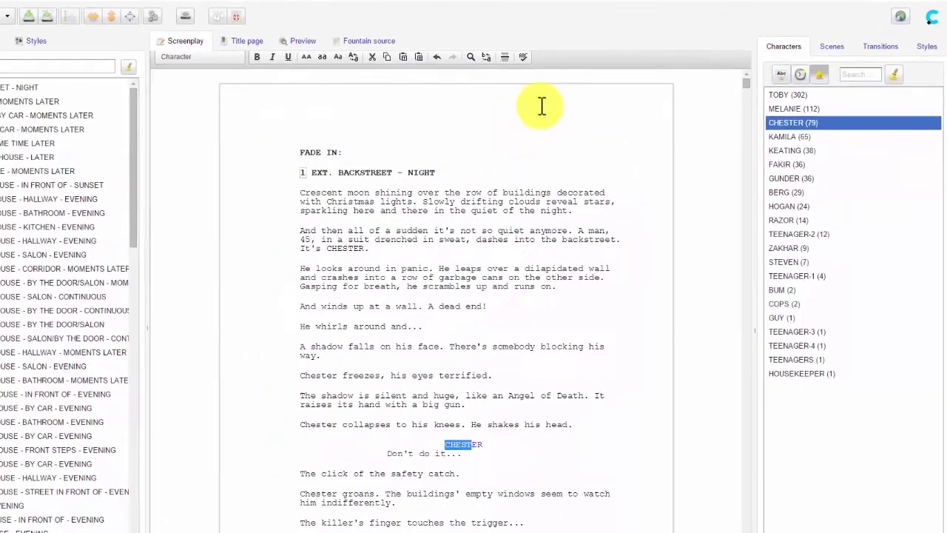
pyautogui.click(842, 46)
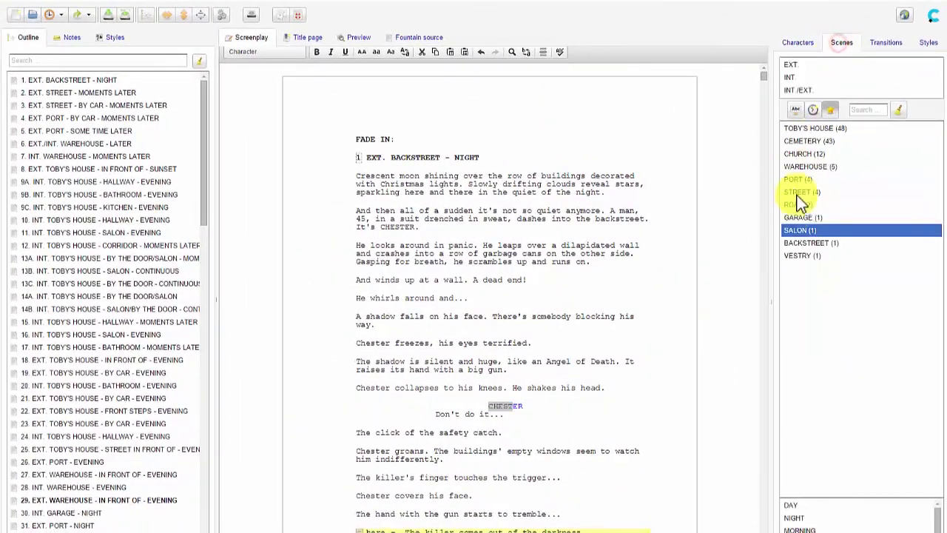
pyautogui.click(801, 204)
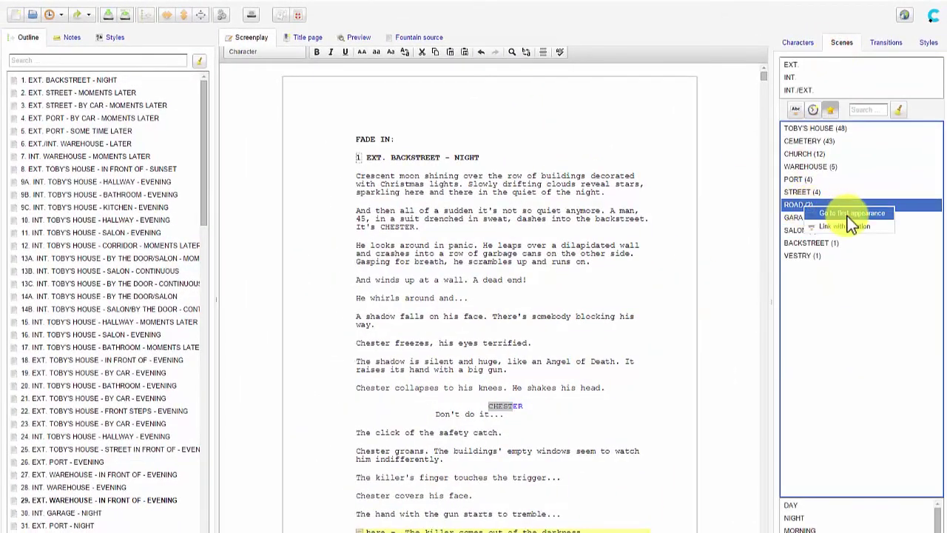
pyautogui.moveTo(388, 77); pyautogui.dragTo(489, 78)
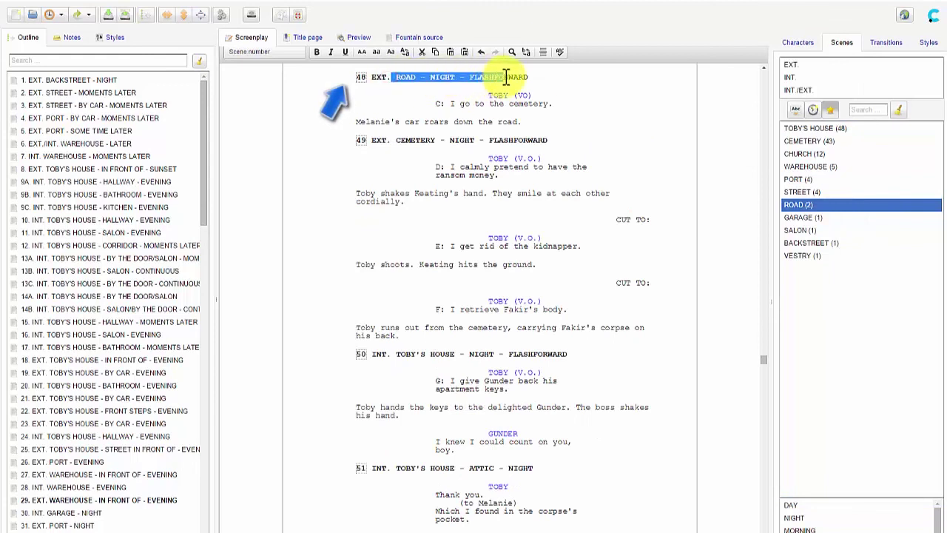
pyautogui.click(708, 378)
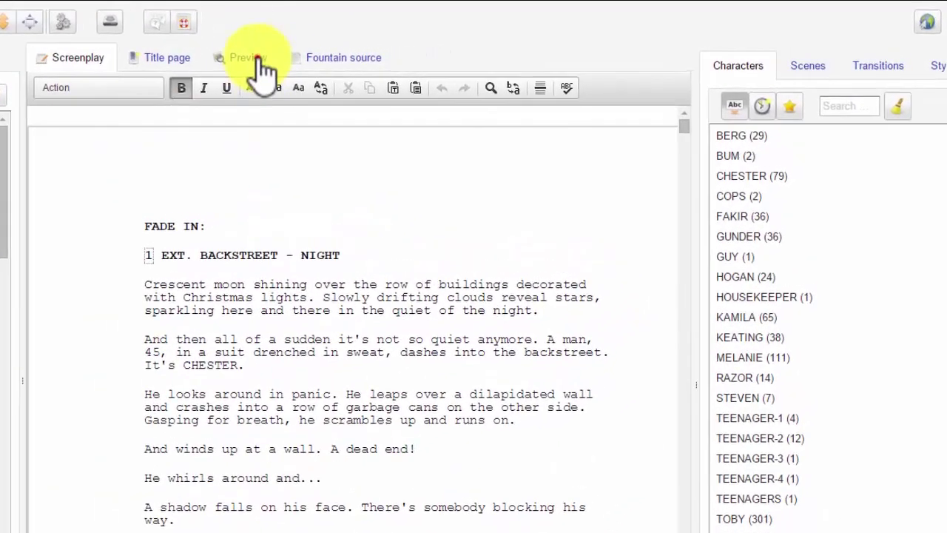
# Step: Open the Preview with its Filters panel and show the Lists > Dialogues filter options
pyautogui.click(257, 59)
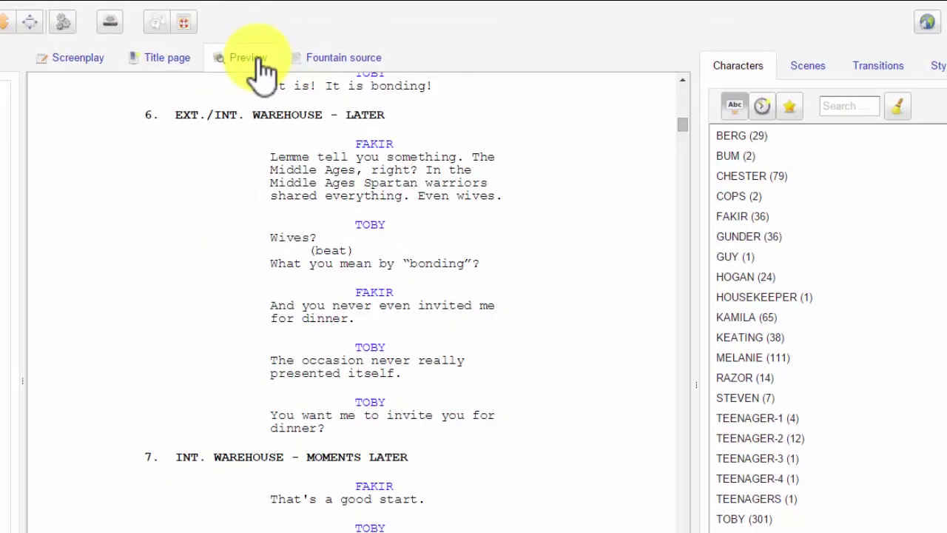
pyautogui.click(77, 58)
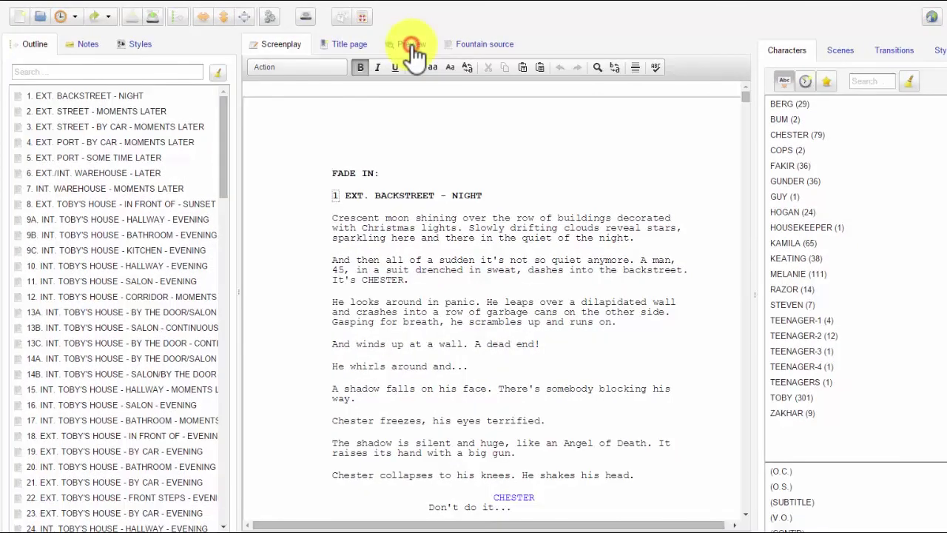
pyautogui.click(412, 45)
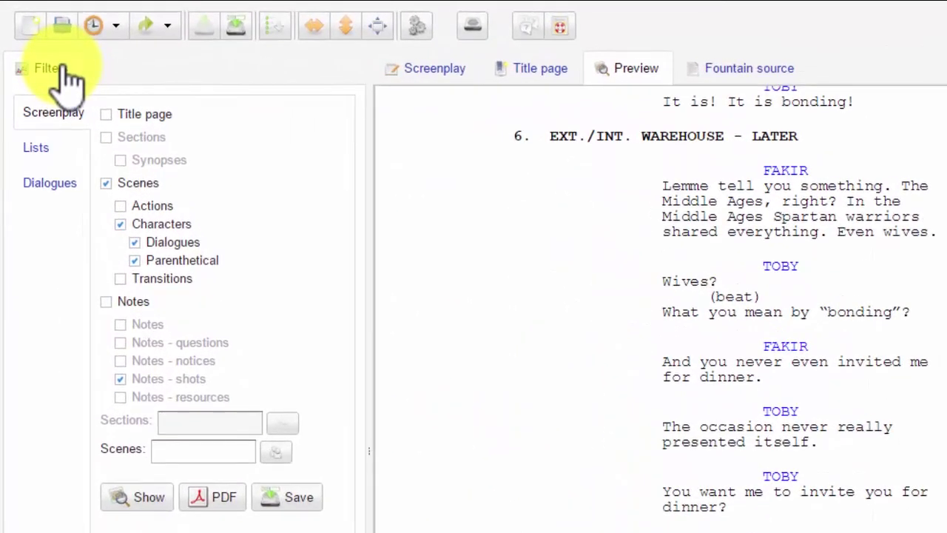
pyautogui.click(41, 150)
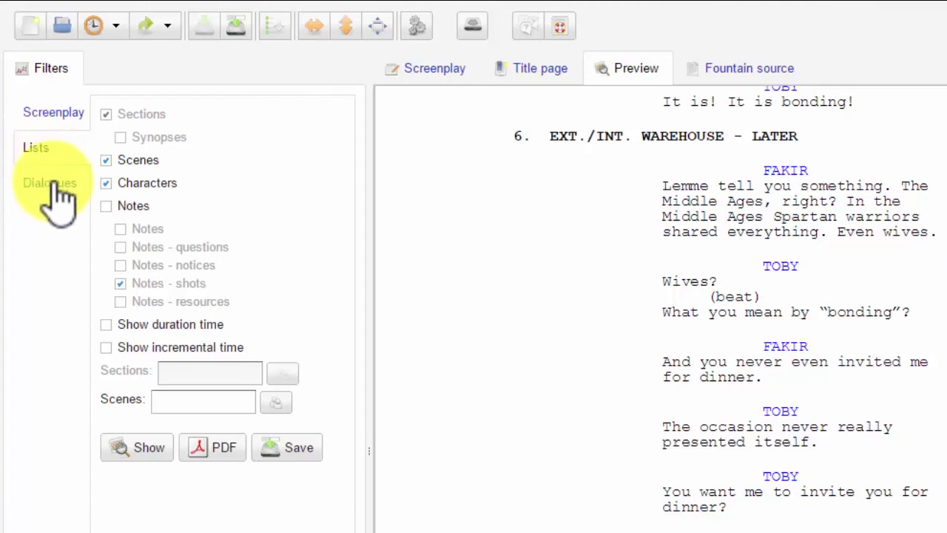
pyautogui.click(54, 185)
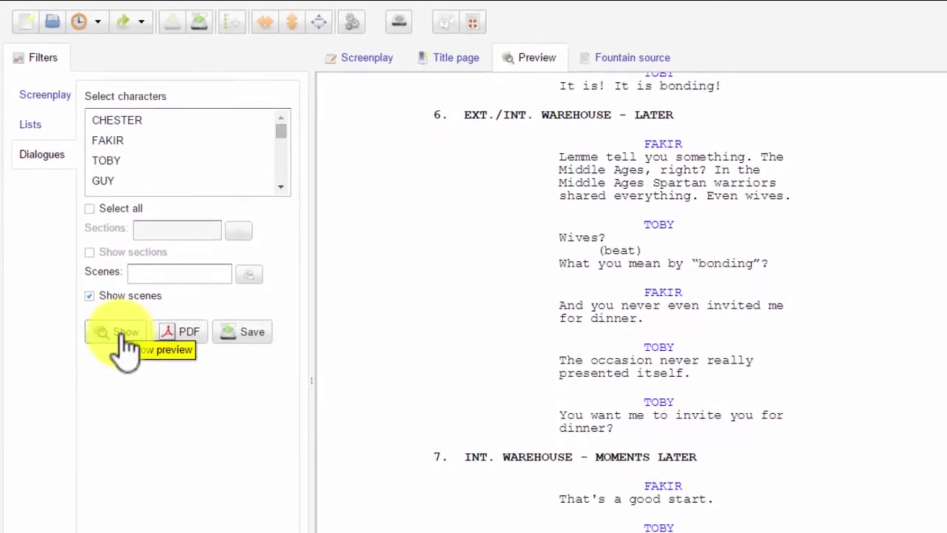
# Step: Preview only CHESTER and FAKIR's dialogues, starting at scene 1
pyautogui.click(93, 93)
pyautogui.keyDown('shift'); pyautogui.click(85, 108); pyautogui.keyUp('shift')
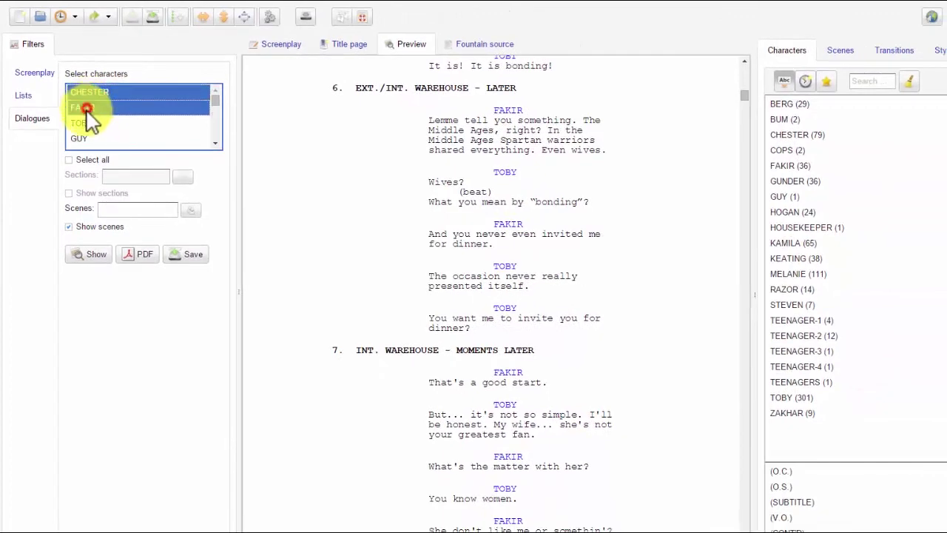
pyautogui.click(92, 254)
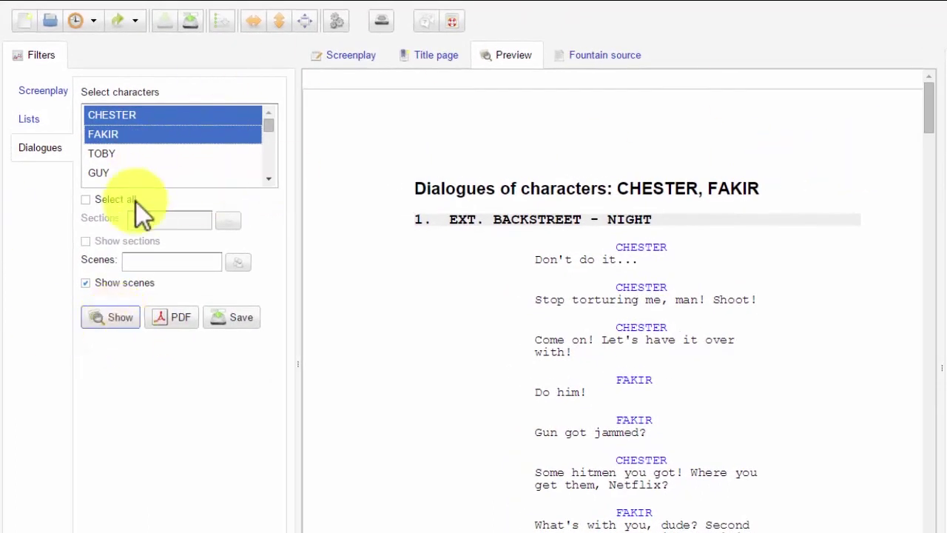
pyautogui.click(52, 93)
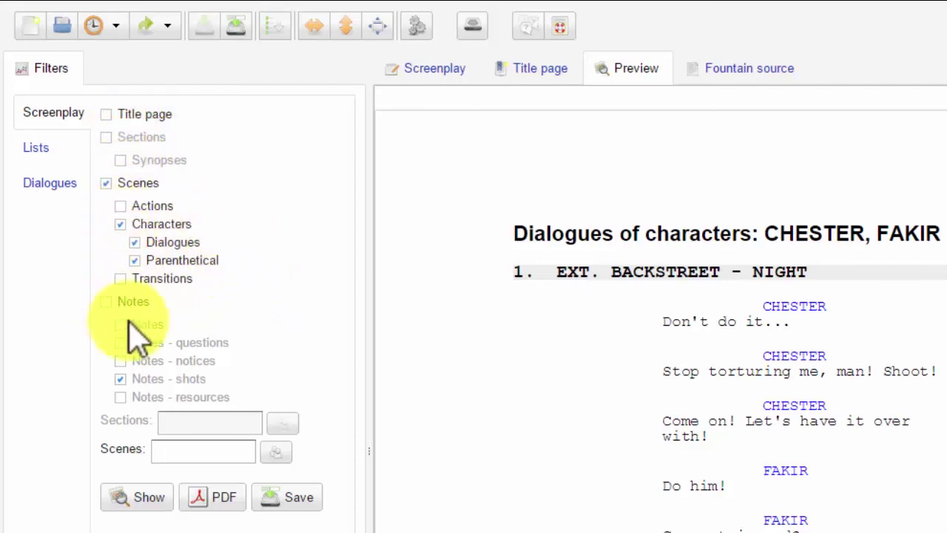
# Step: Toggle Notes and preview only scenes 2, 6 and 7
pyautogui.click(107, 302)
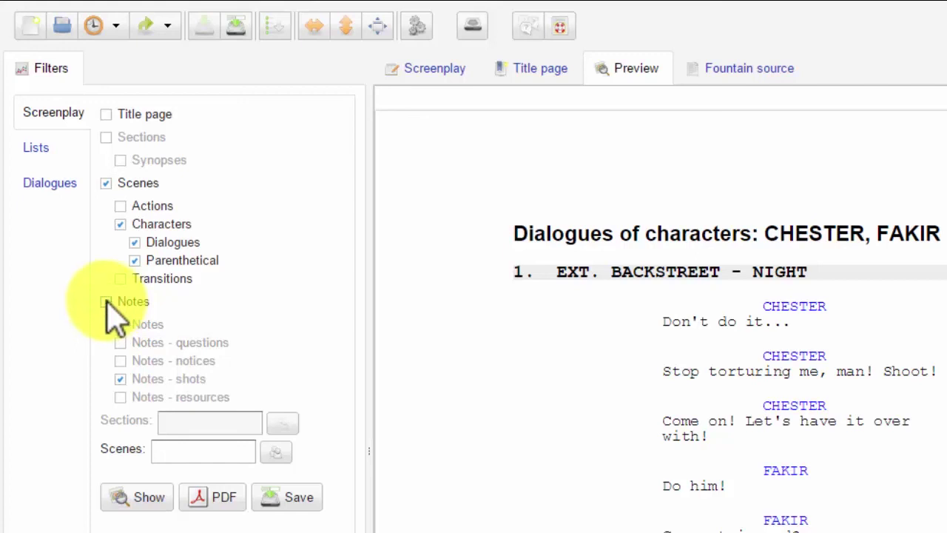
pyautogui.click(176, 450)
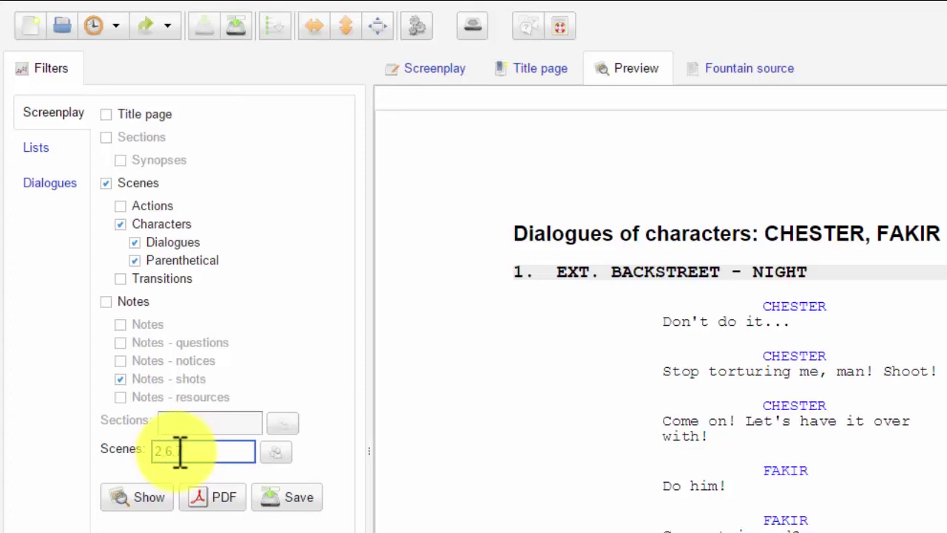
pyautogui.write('2,6,7')
pyautogui.click(145, 508)
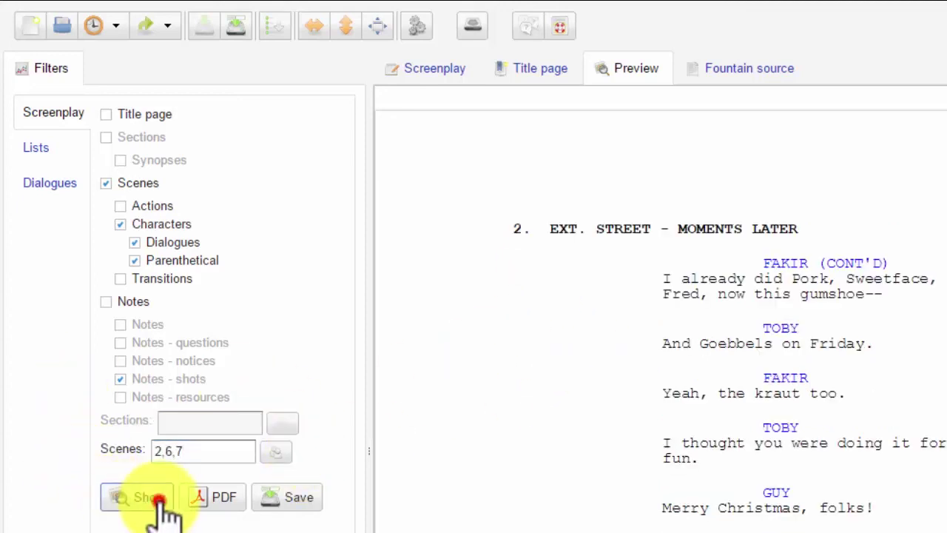
# Step: Review the scenes 2, 6, 7 extract, refresh it, and export it as a PDF
pyautogui.scroll(-10, 698, 271)
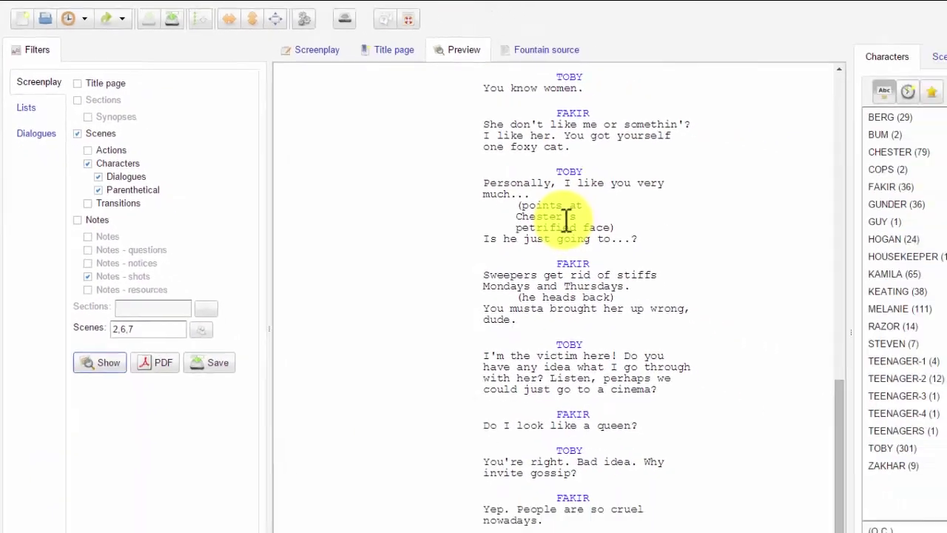
pyautogui.scroll(4, 501, 207)
pyautogui.scroll(5, 501, 199)
pyautogui.scroll(2, 502, 194)
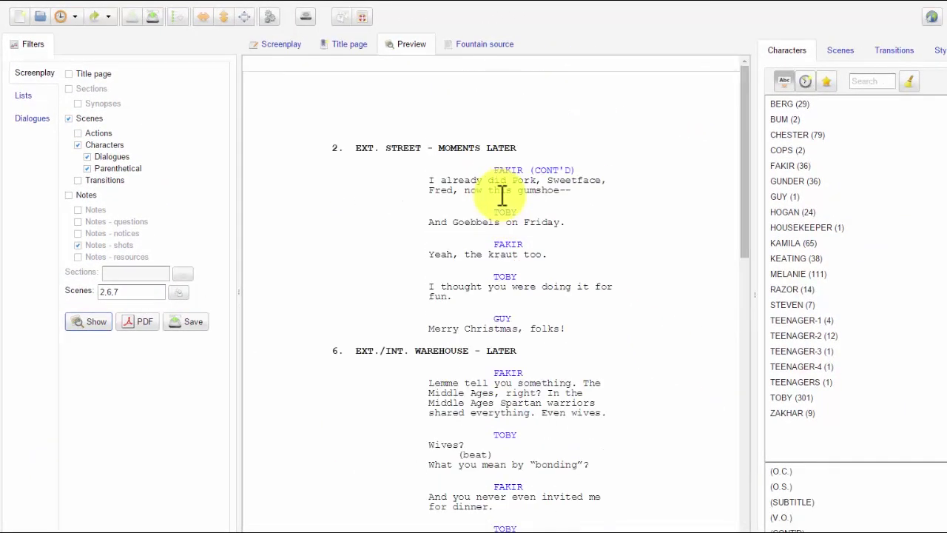
pyautogui.middleClick(499, 194)
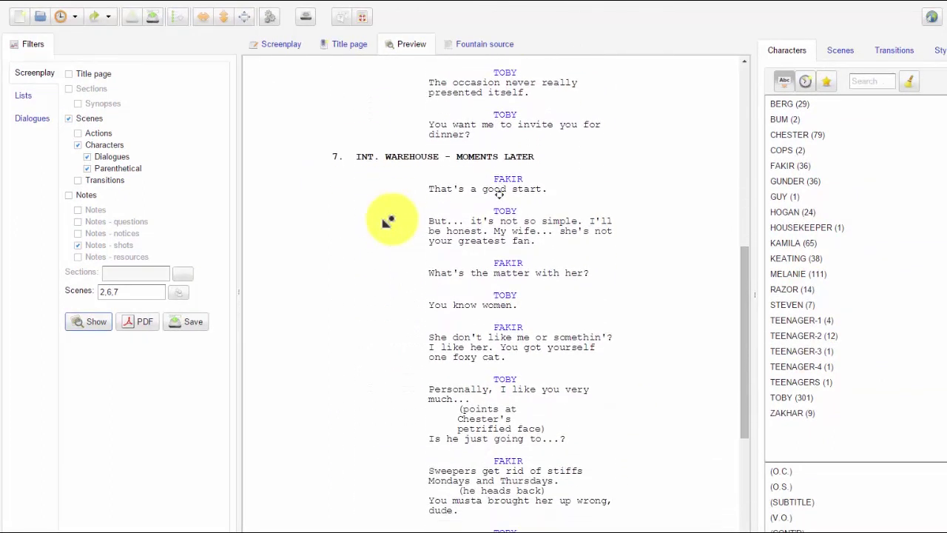
pyautogui.scroll(-2, 387, 220)
pyautogui.scroll(-2, 386, 219)
pyautogui.scroll(-2, 386, 220)
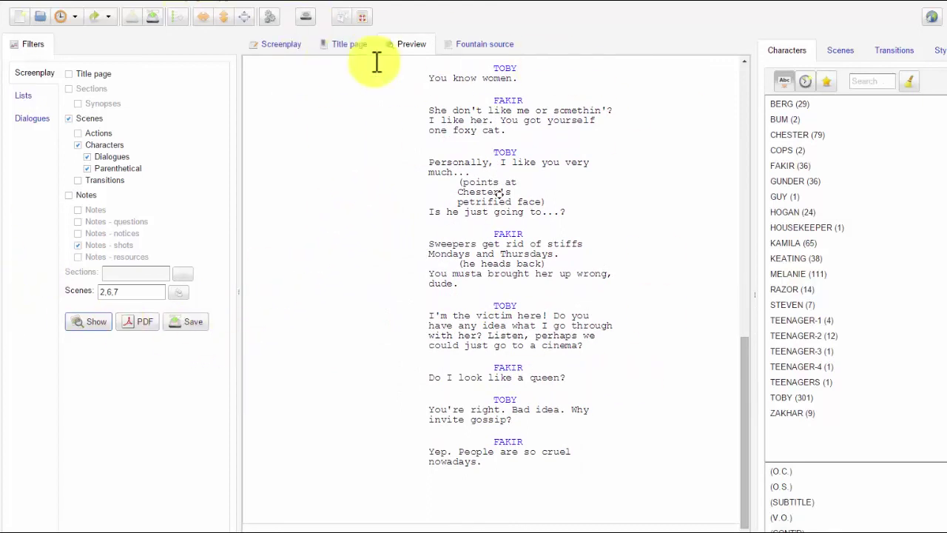
pyautogui.click(89, 326)
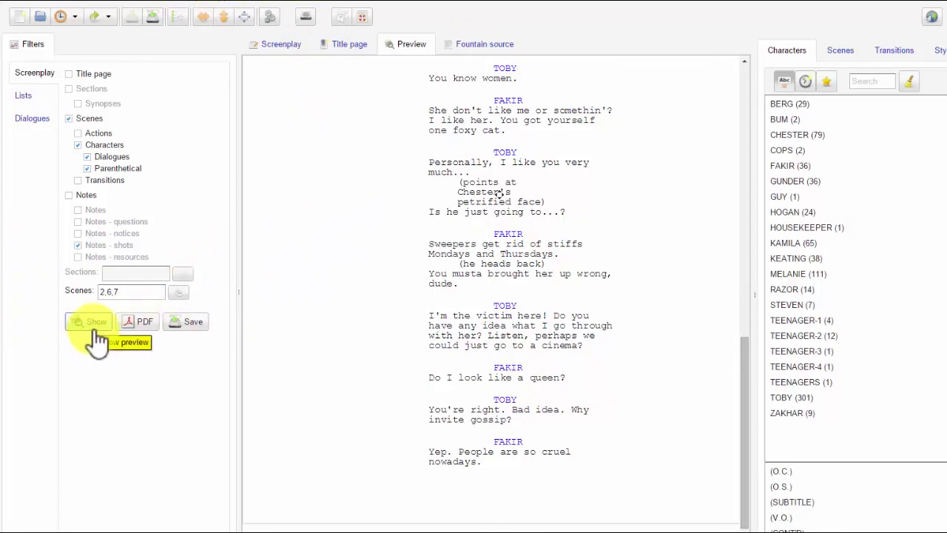
pyautogui.click(146, 325)
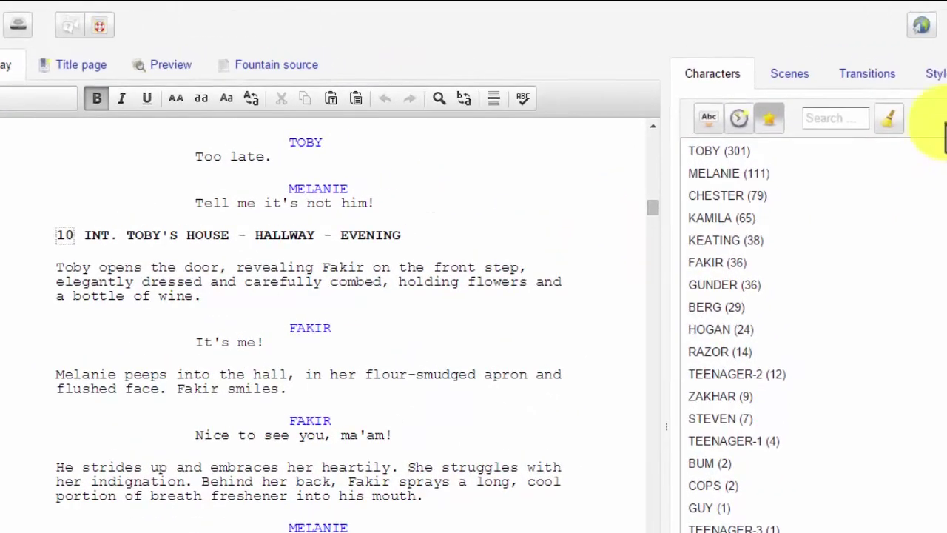
# Step: Show the Transitions list and the paragraph Styles list with their shortcuts
pyautogui.click(897, 76)
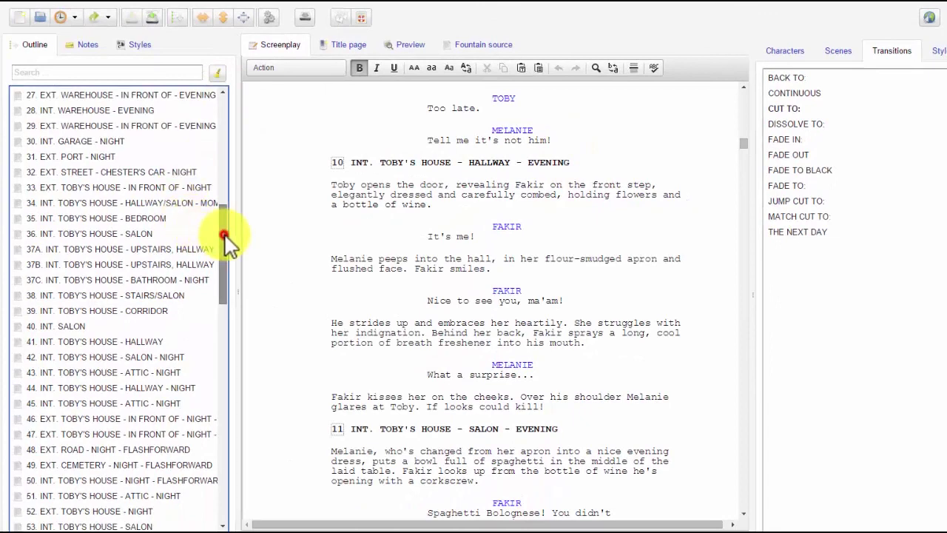
pyautogui.moveTo(222, 233); pyautogui.dragTo(232, 221)
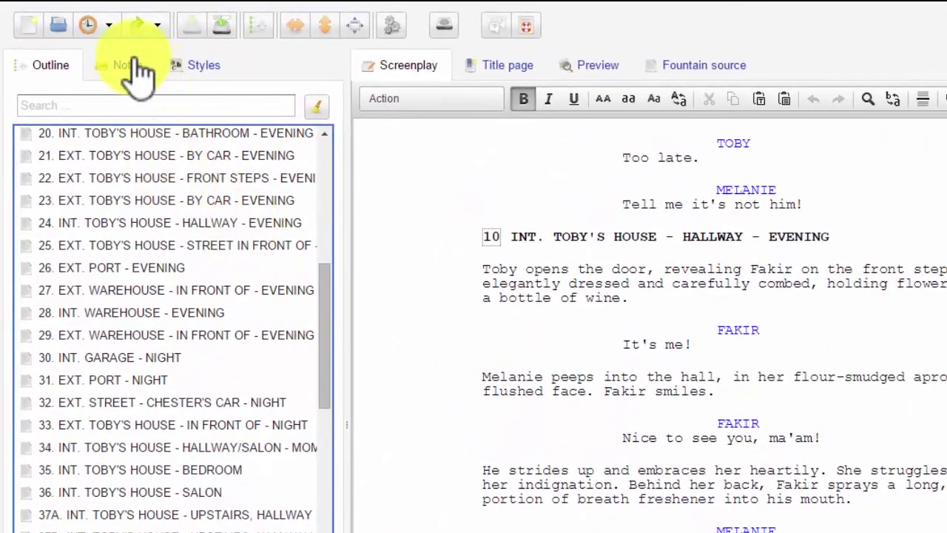
pyautogui.click(183, 57)
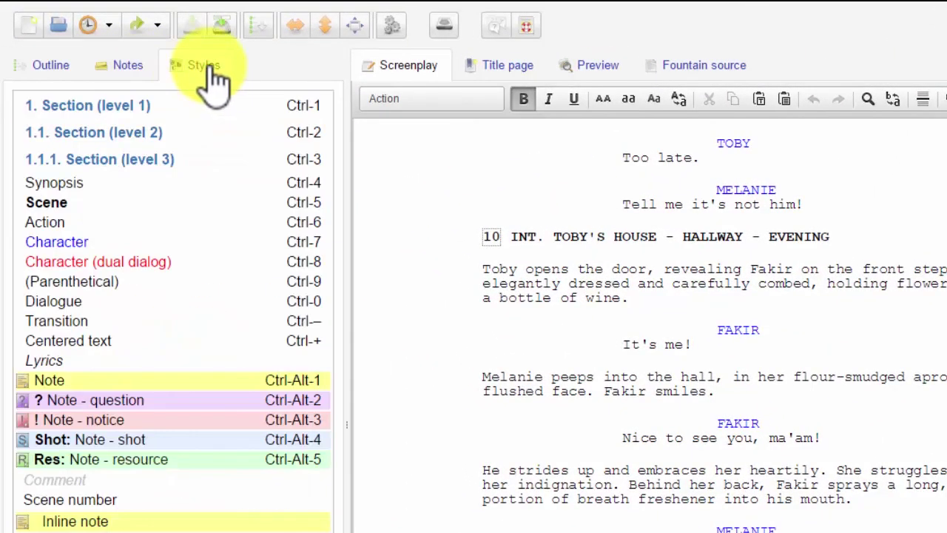